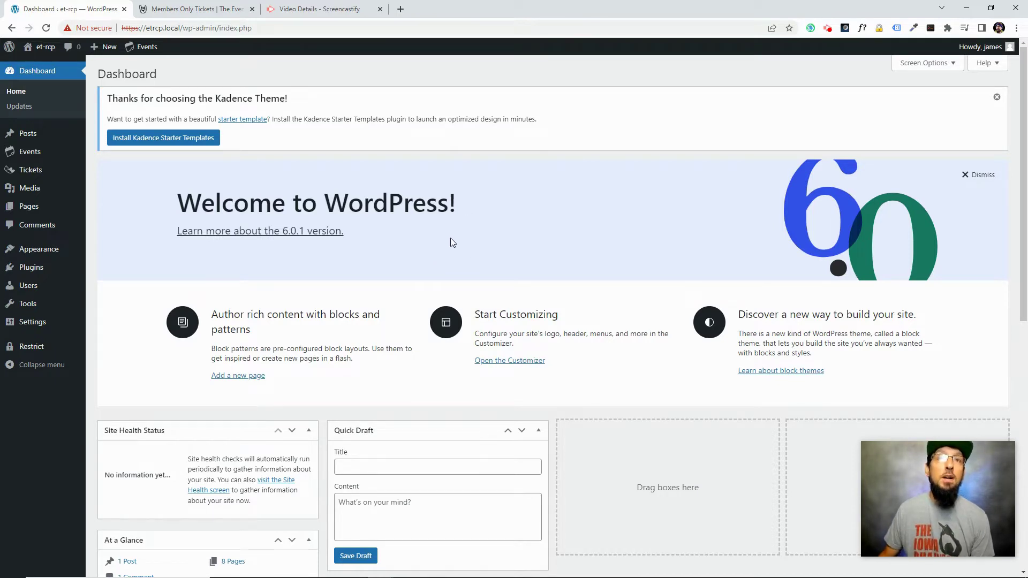
Open the Members Only Tickets page from The Events Calendar's free extensions library
left_click(204, 15)
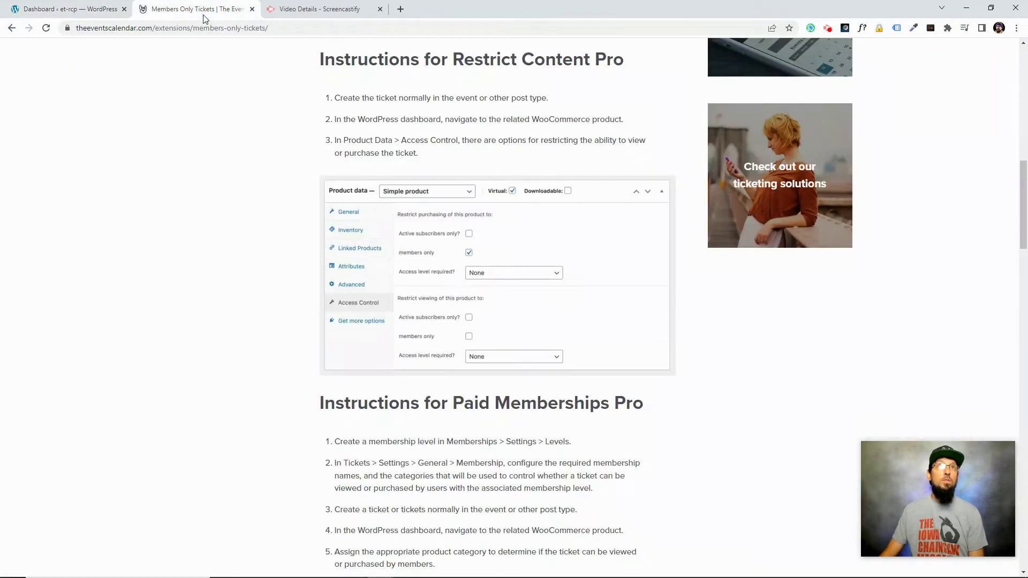
scroll(130, 119, "up", 10)
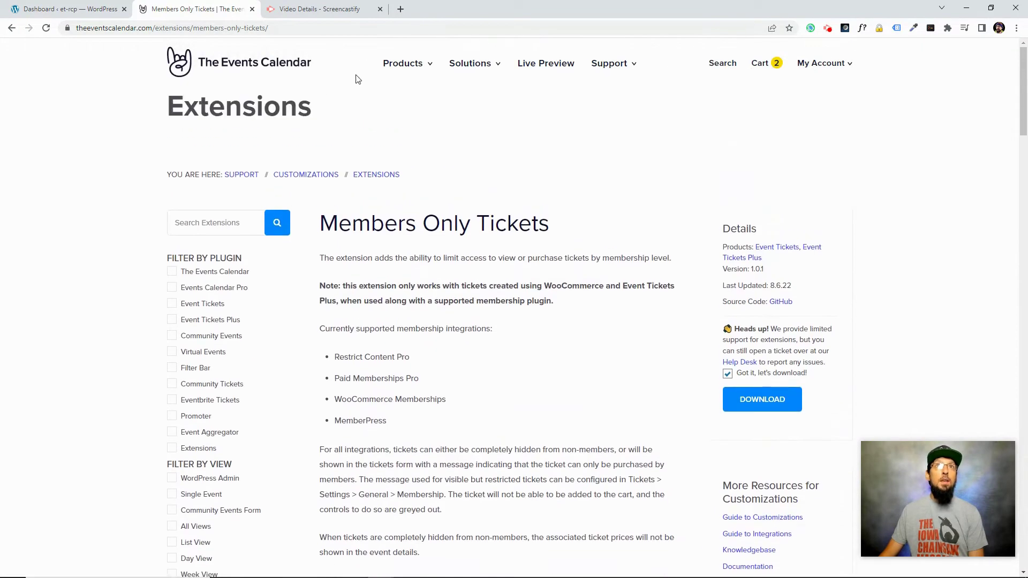
mouse_move(405, 70)
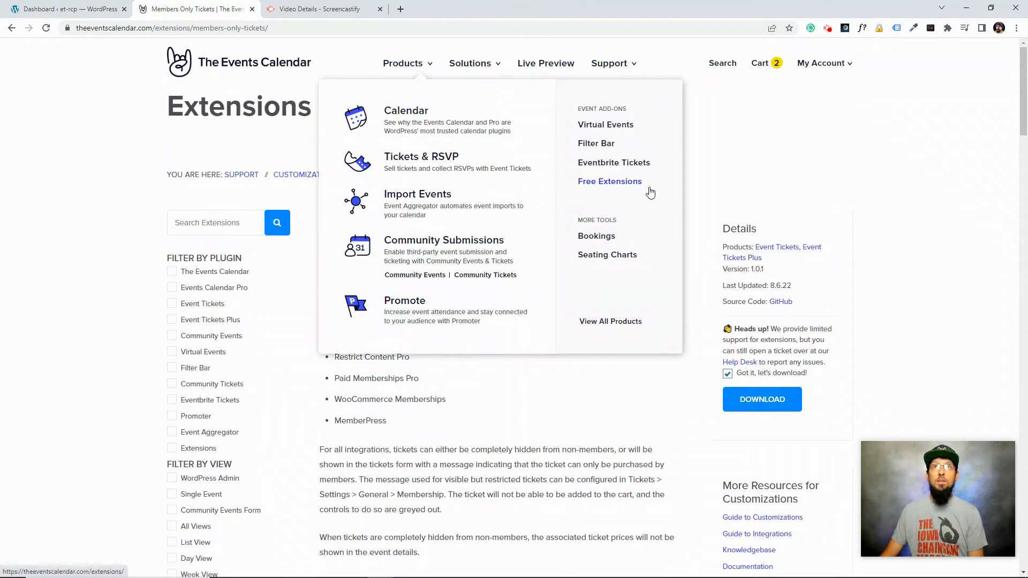
left_click(607, 185)
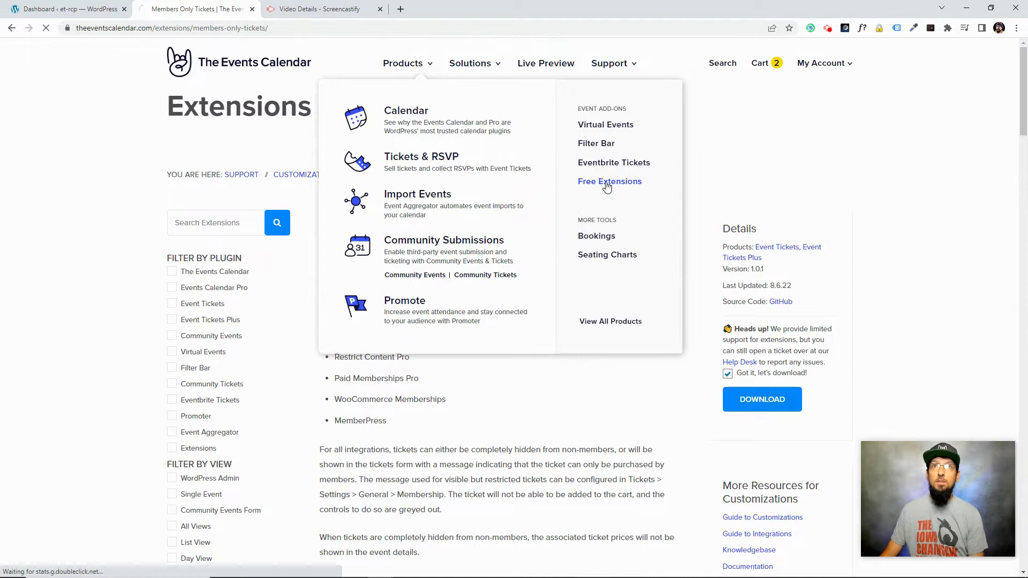
scroll(534, 333, "down", 3)
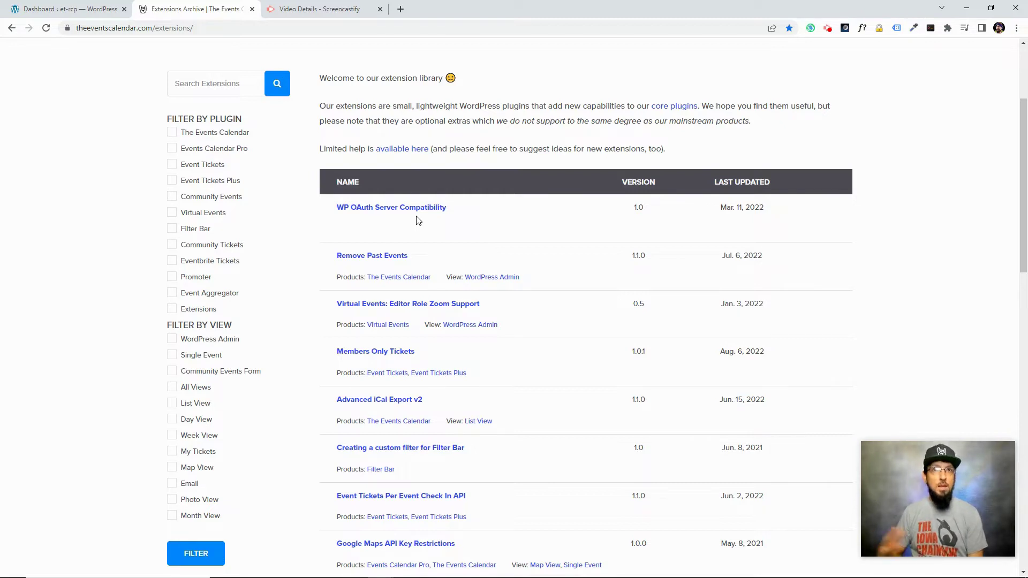
left_click(384, 354)
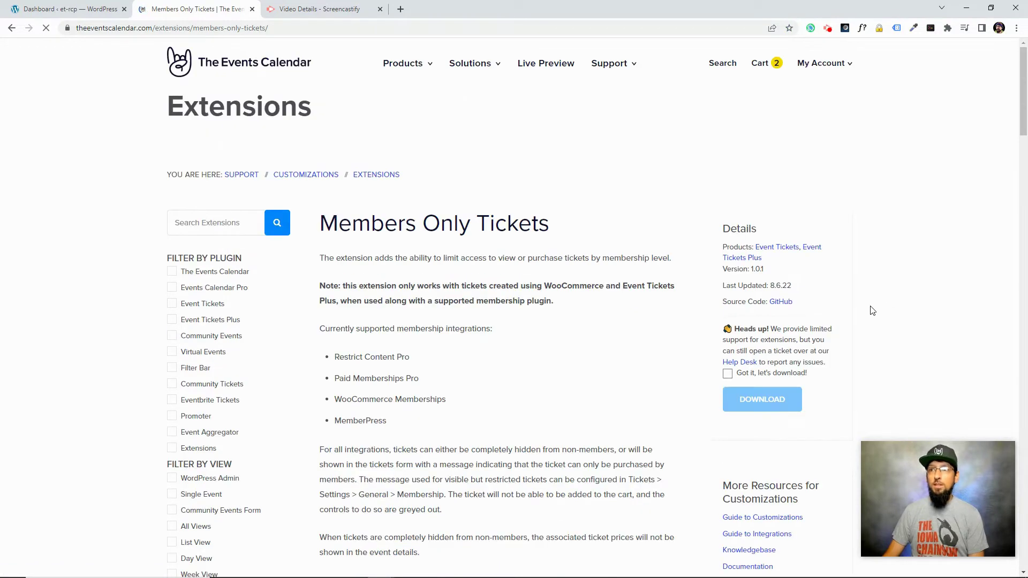
Accept the limited-support notice, start the download without saving, and return to WordPress
left_click(727, 375)
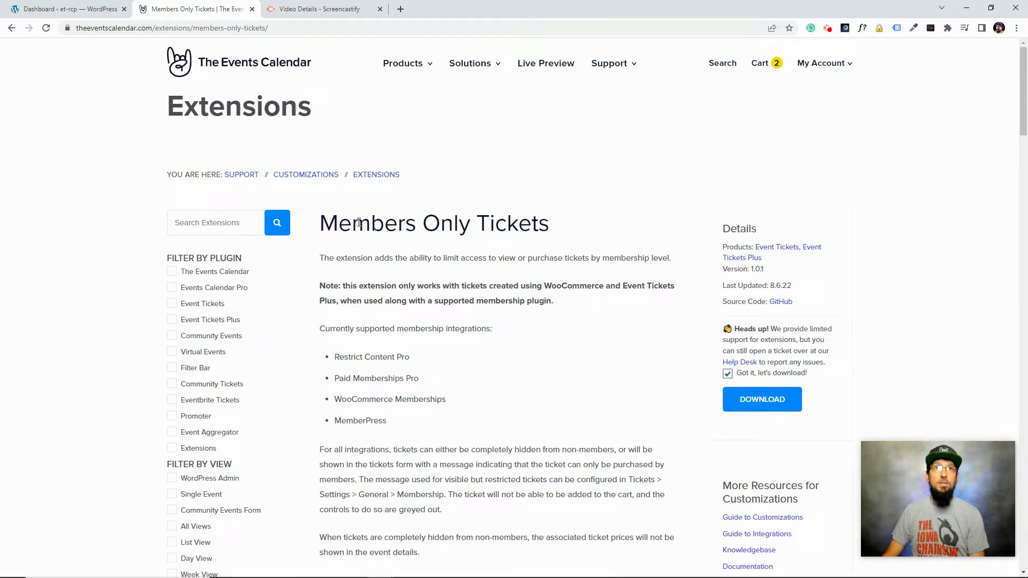
left_click_drag(321, 228, 551, 231)
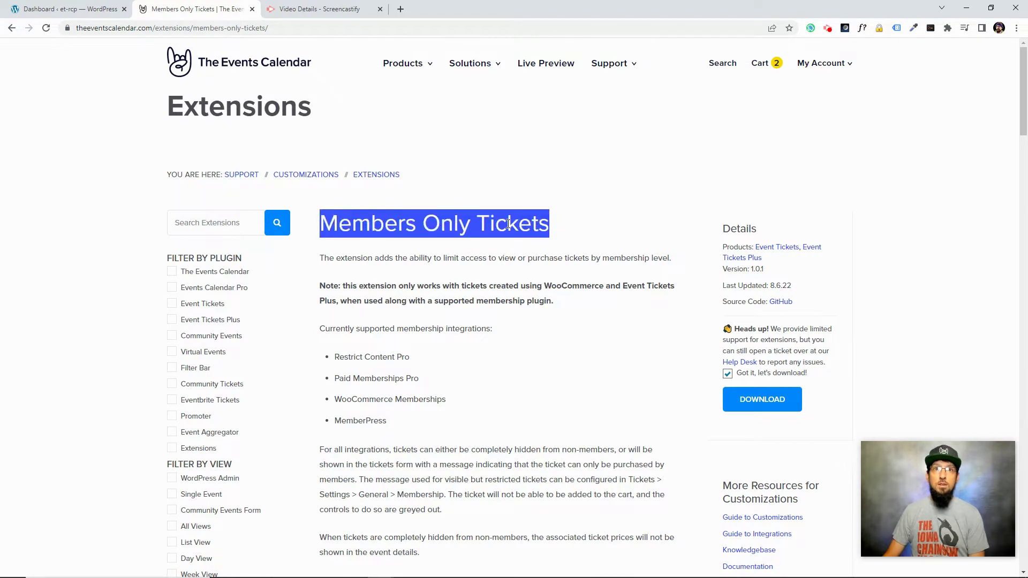
left_click(464, 260)
left_click(751, 399)
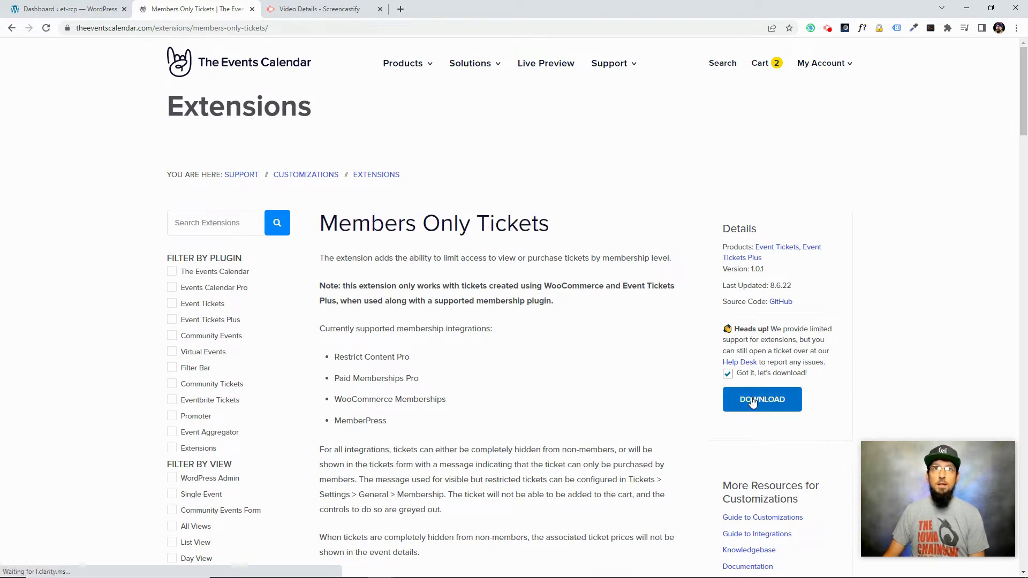
left_click(487, 435)
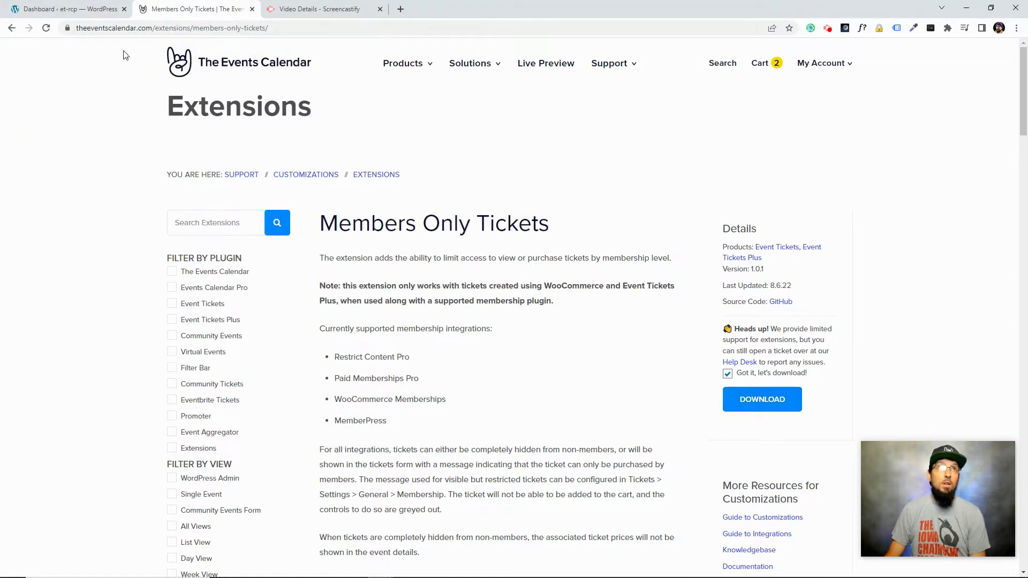
left_click(56, 14)
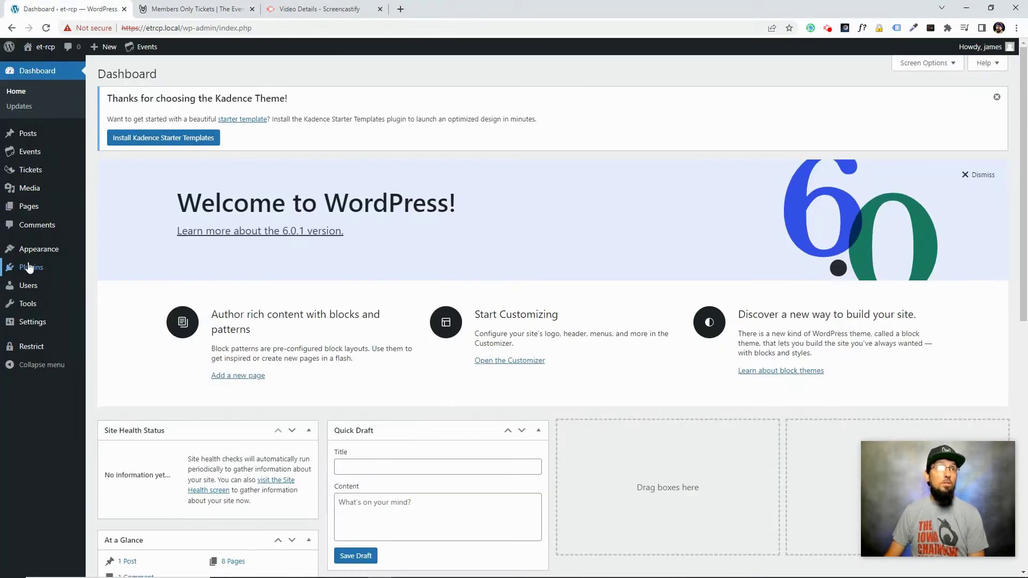
Check the plugin upload page, then view installed plugins including Members Only Tickets 1.0.1
mouse_move(34, 267)
left_click(109, 284)
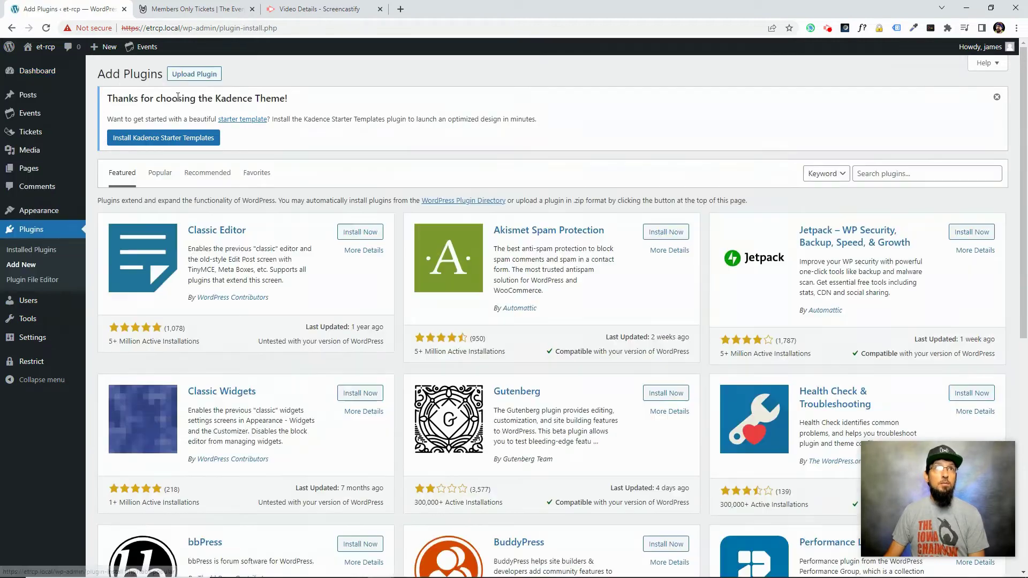
left_click(192, 80)
left_click(484, 247)
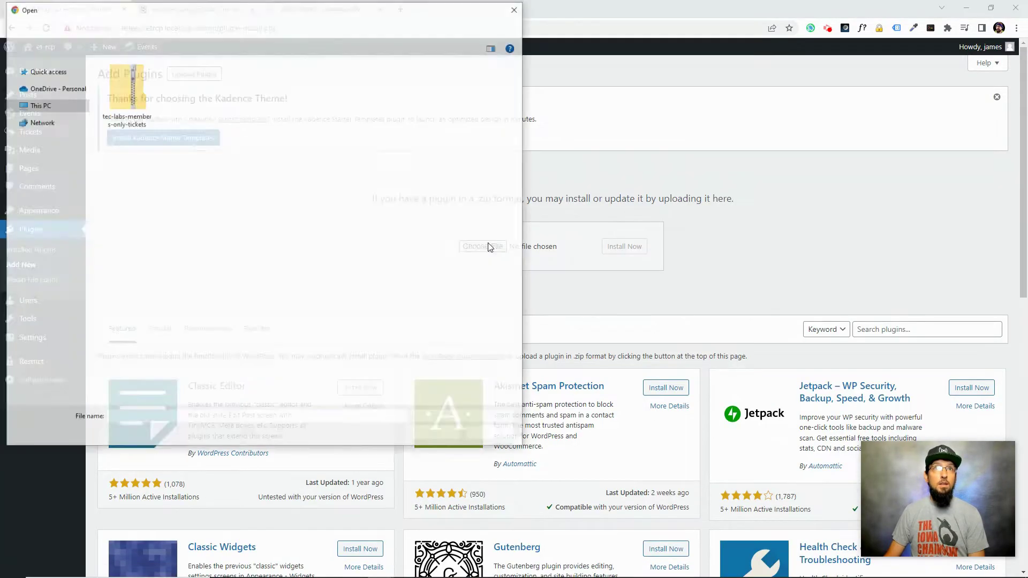
left_click(482, 434)
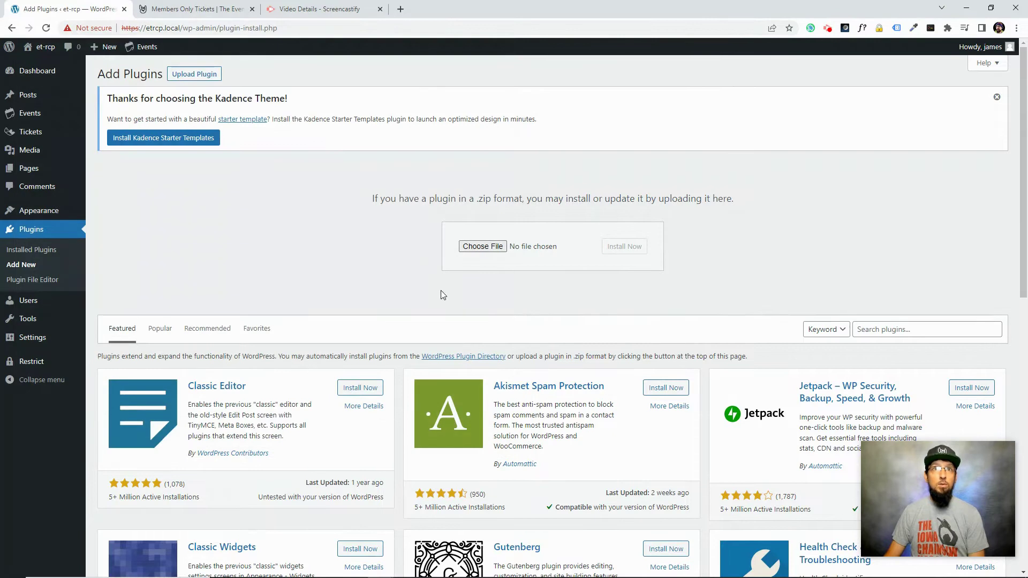
left_click(28, 234)
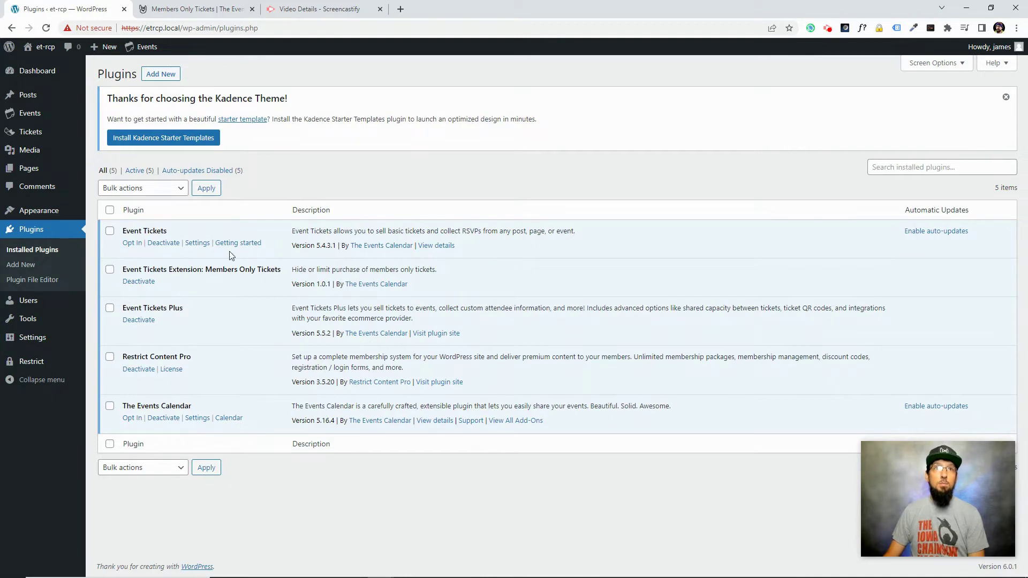
Search the plugin directory for 'woocommerce', then install and activate WooCommerce
left_click(154, 75)
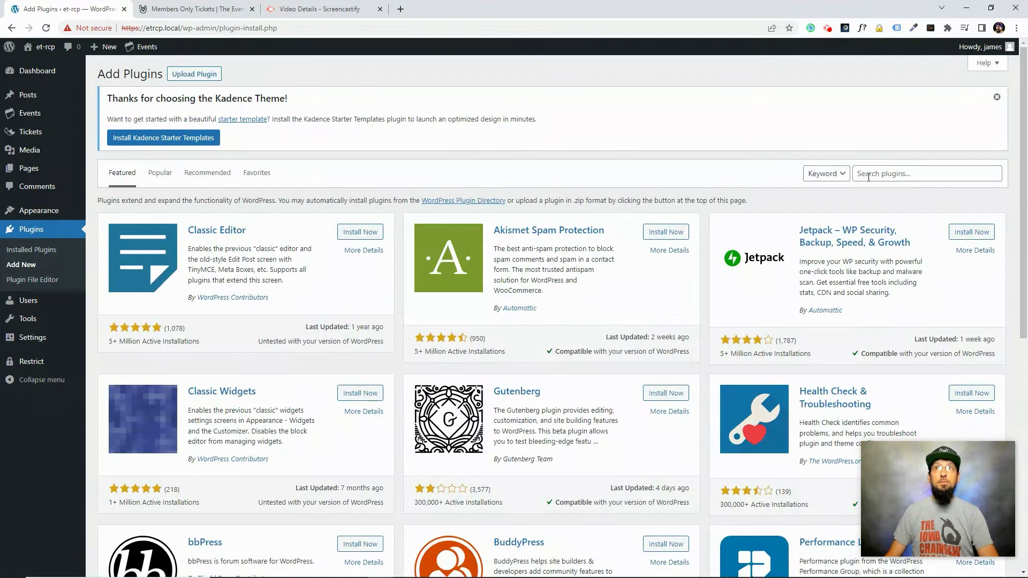
left_click(862, 181)
type("woocommerce")
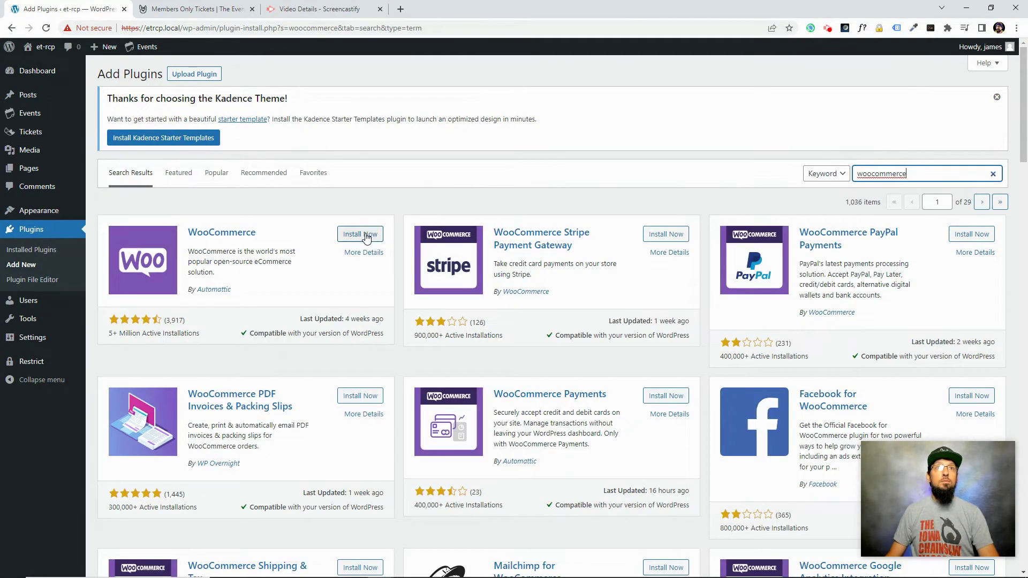
left_click(360, 234)
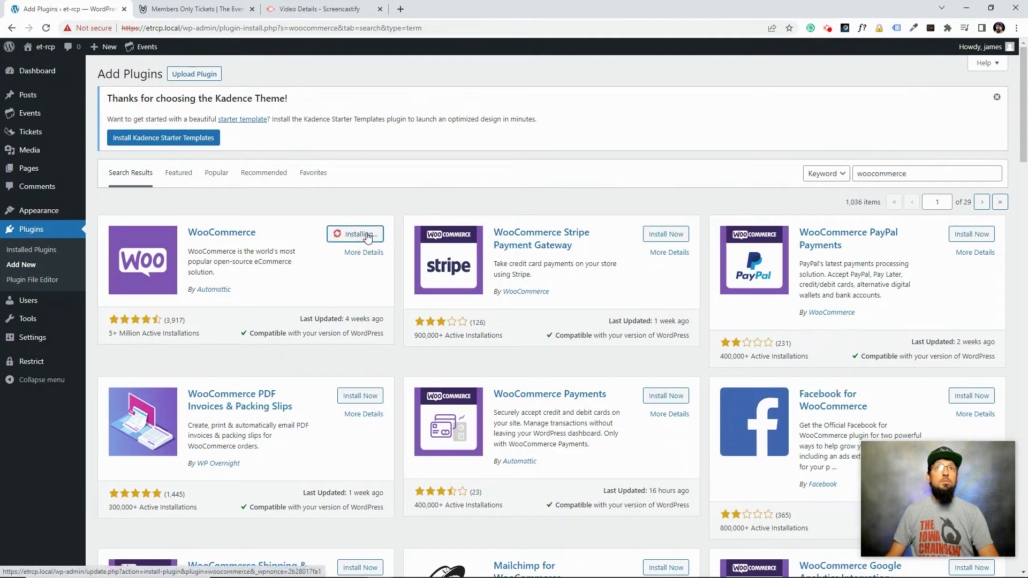
left_click(359, 236)
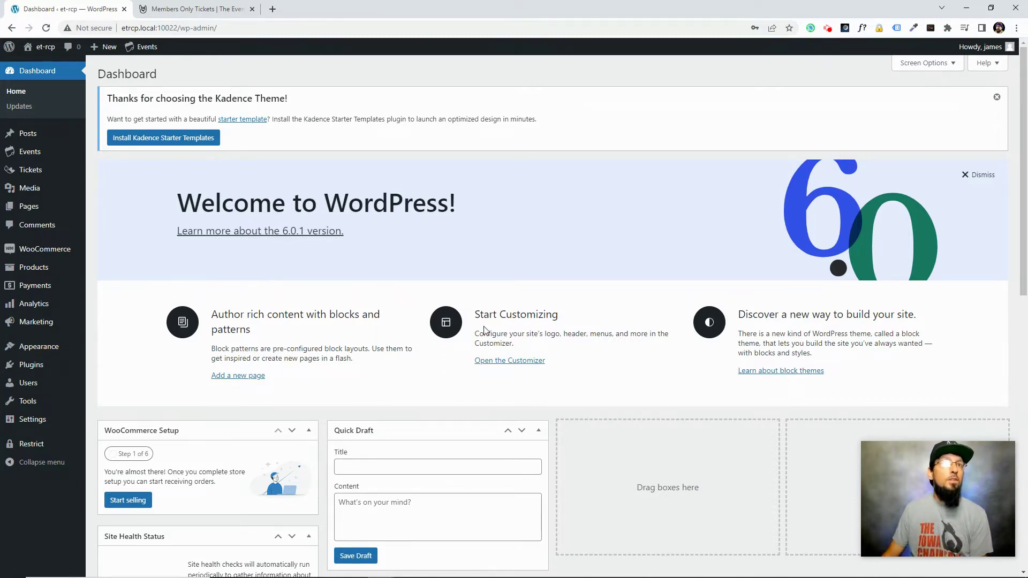
mouse_move(40, 449)
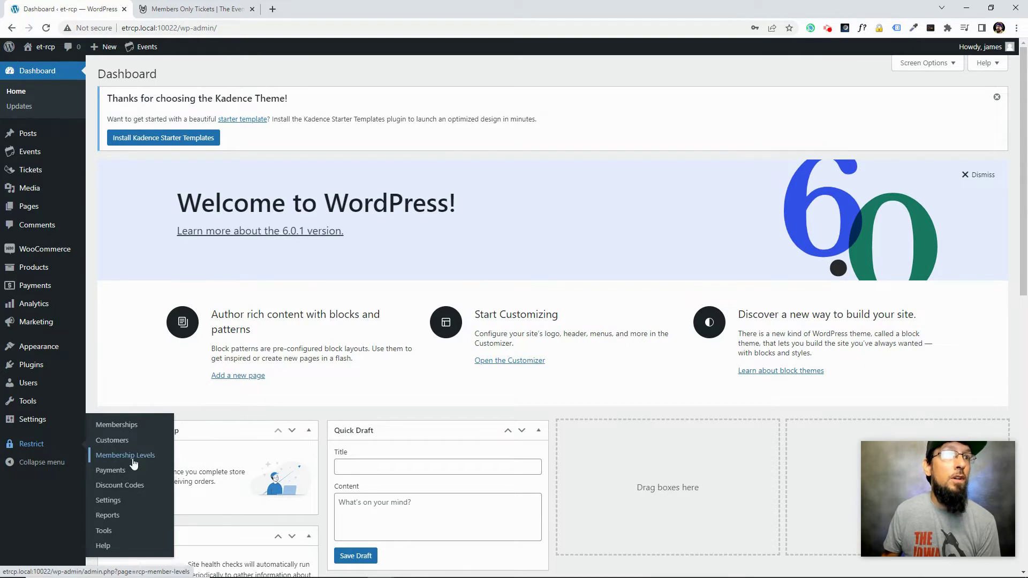
Start a new membership level named Gold with a 1-month duration
left_click(117, 459)
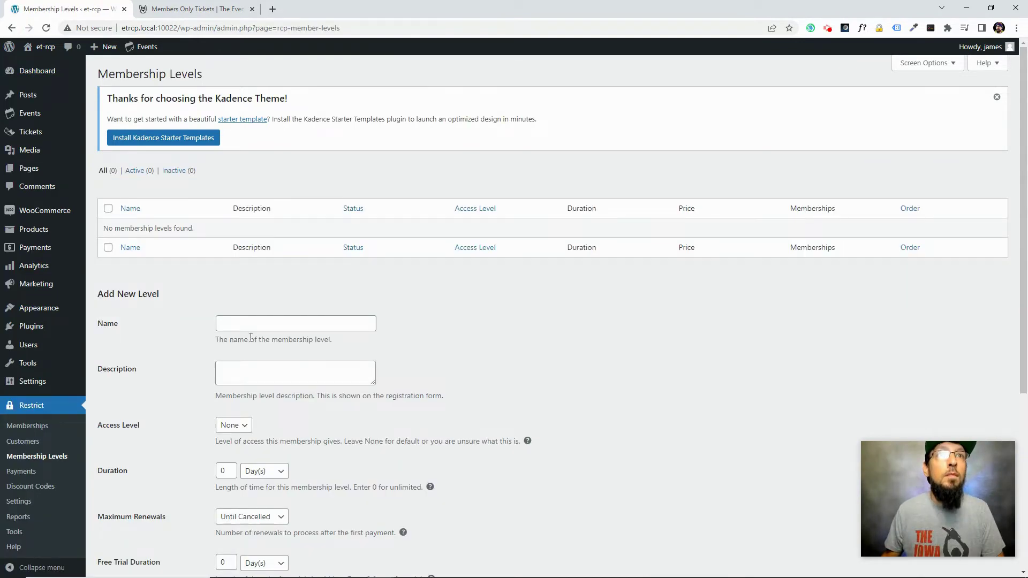
left_click(257, 321)
type("Gold")
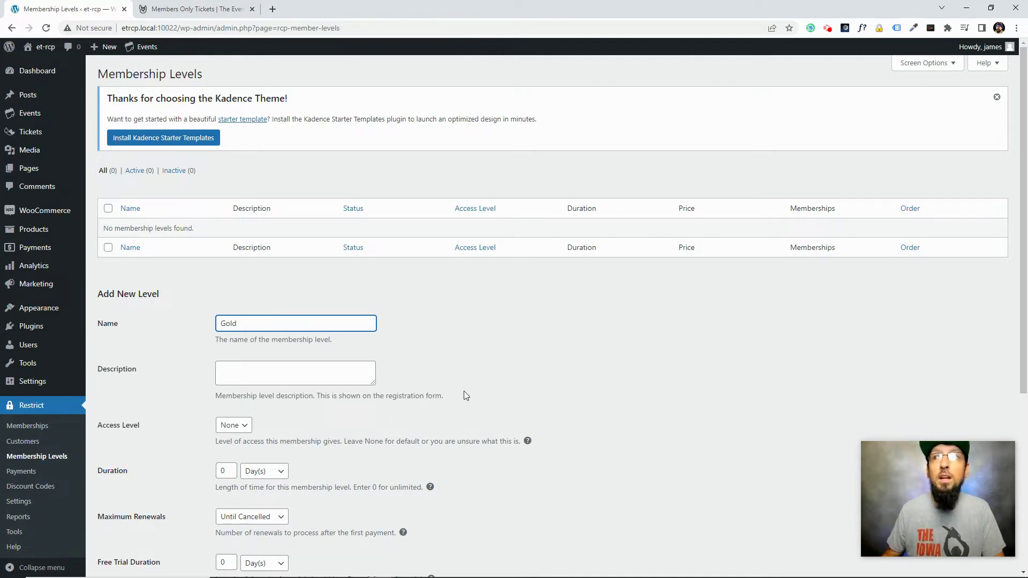
scroll(161, 437, "down", 2)
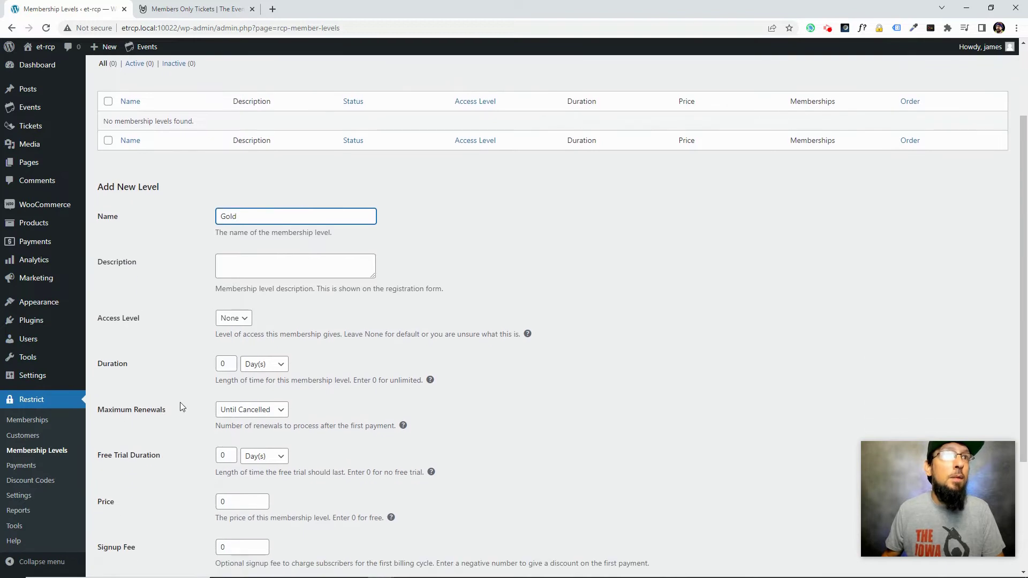
left_click(223, 364)
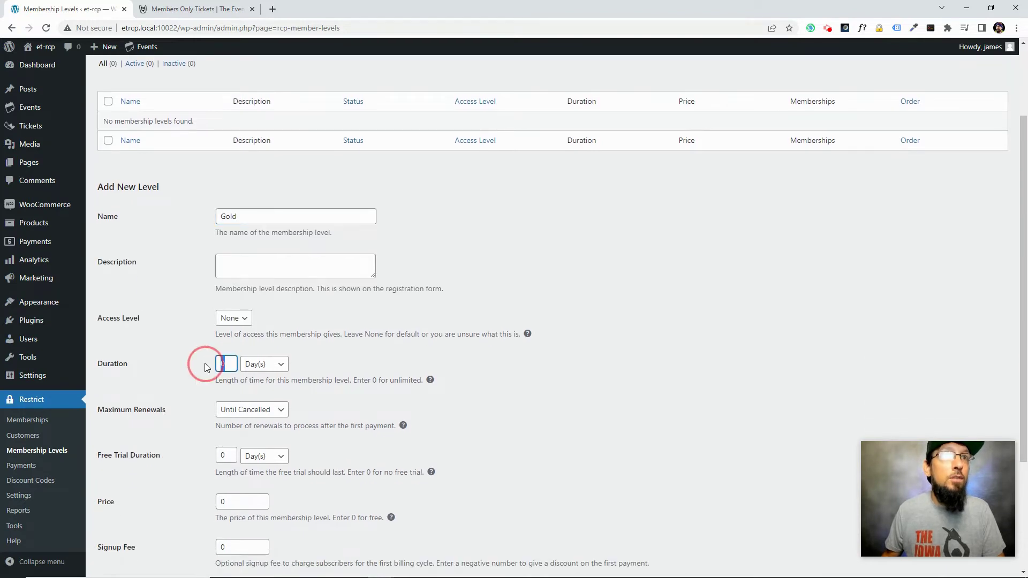
left_click(265, 364)
left_click(259, 390)
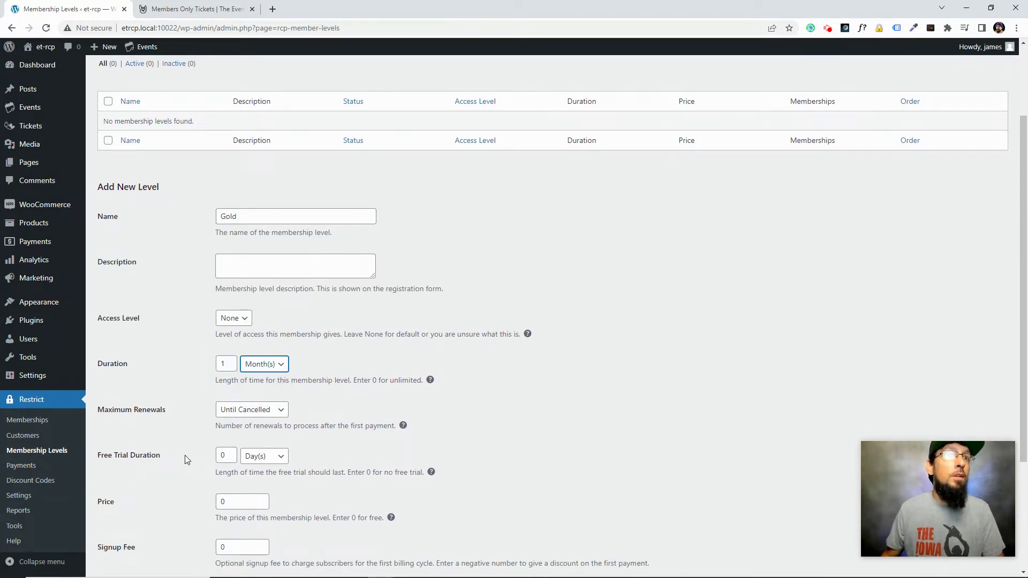
Set the Gold level's price to 20 and add the membership level
scroll(184, 455, "down", 2)
double_click(231, 395)
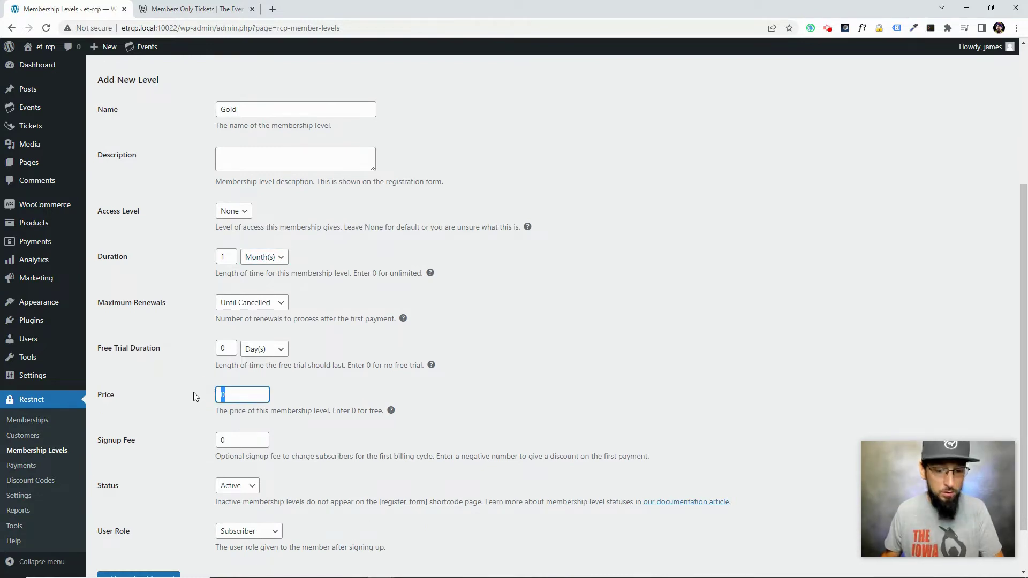
type("20")
left_click(159, 400)
scroll(158, 400, "down", 1)
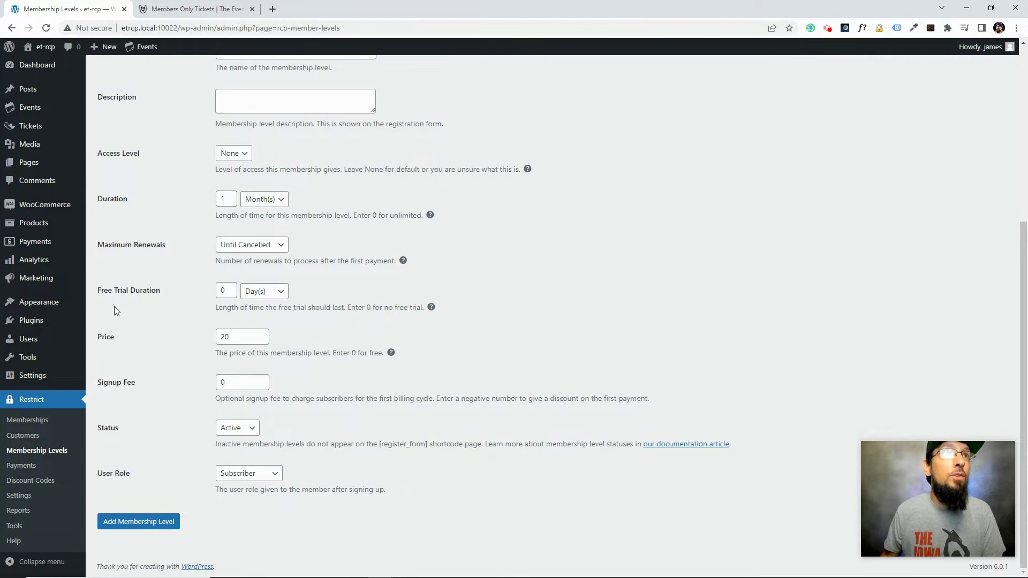
left_click(140, 526)
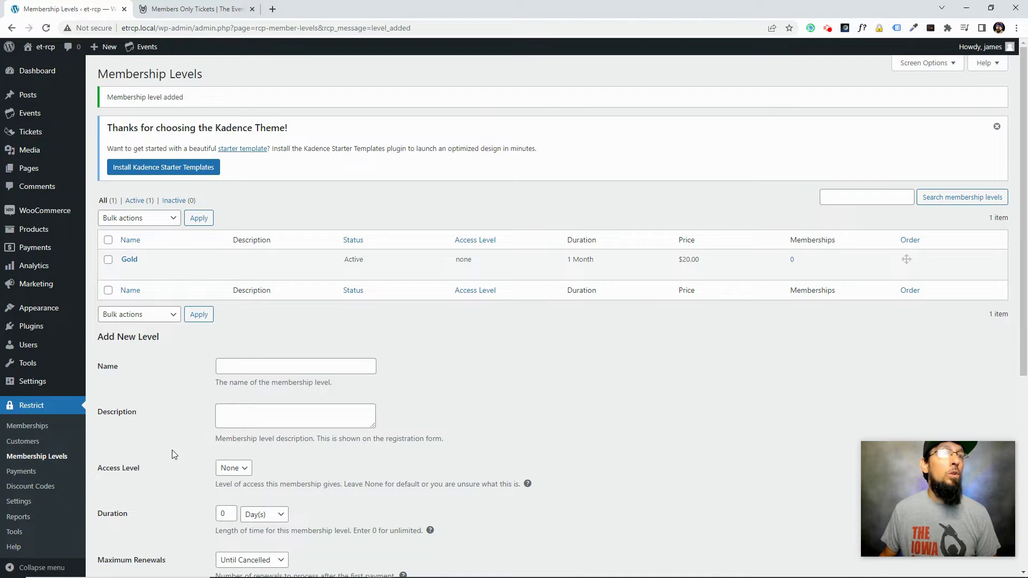
Connect the Stripe account from Restrict Content Pro's Payments settings
left_click(19, 503)
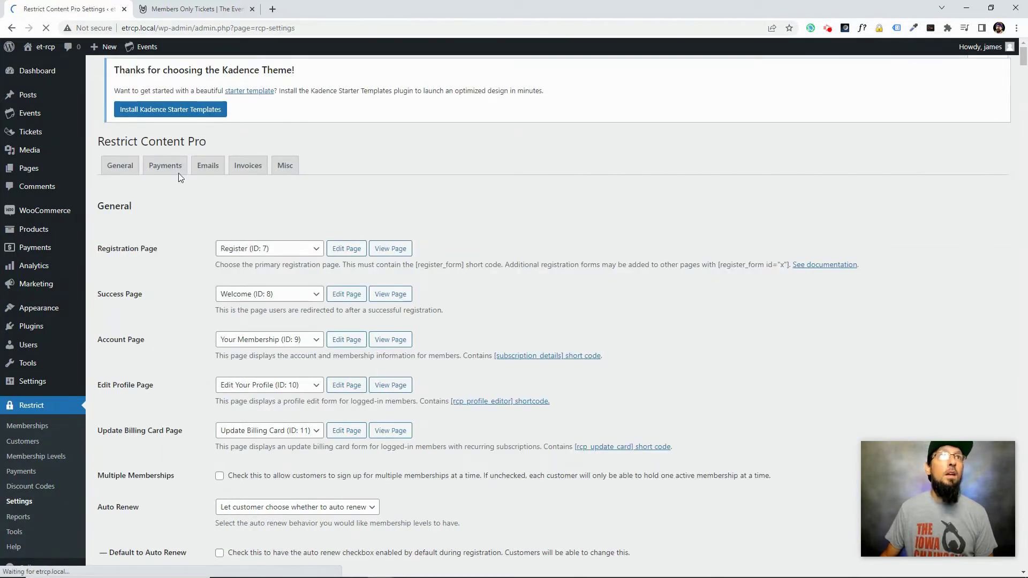
left_click(170, 173)
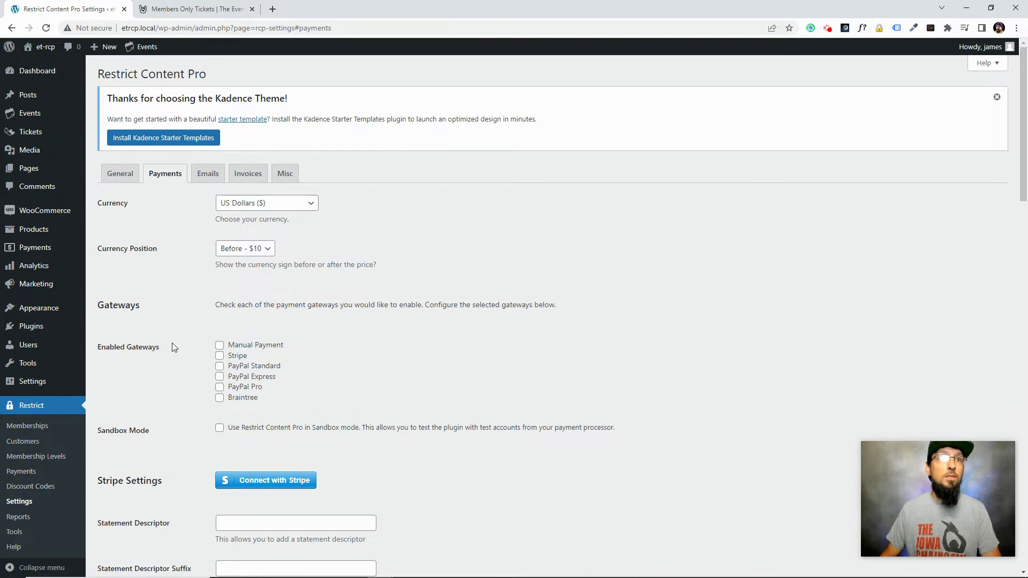
scroll(185, 410, "down", 1)
left_click(256, 429)
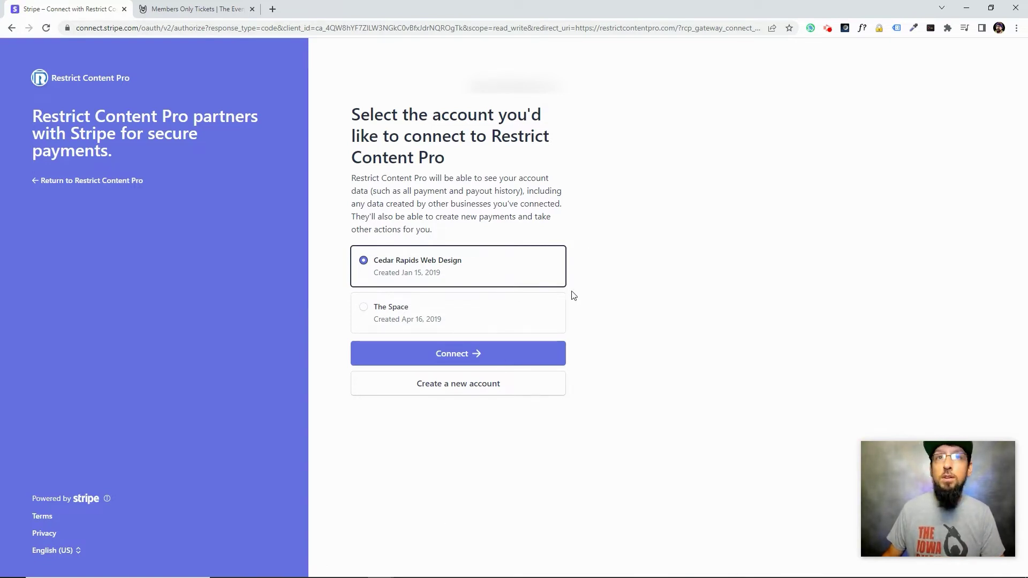
left_click(452, 354)
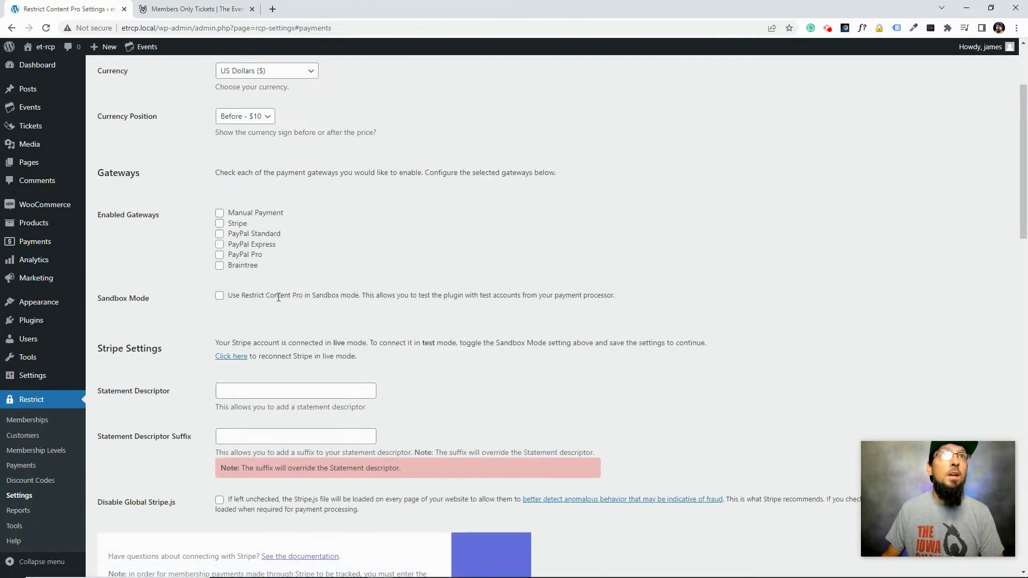
Enable Stripe as a gateway with Sandbox Mode on and save the options
left_click(220, 223)
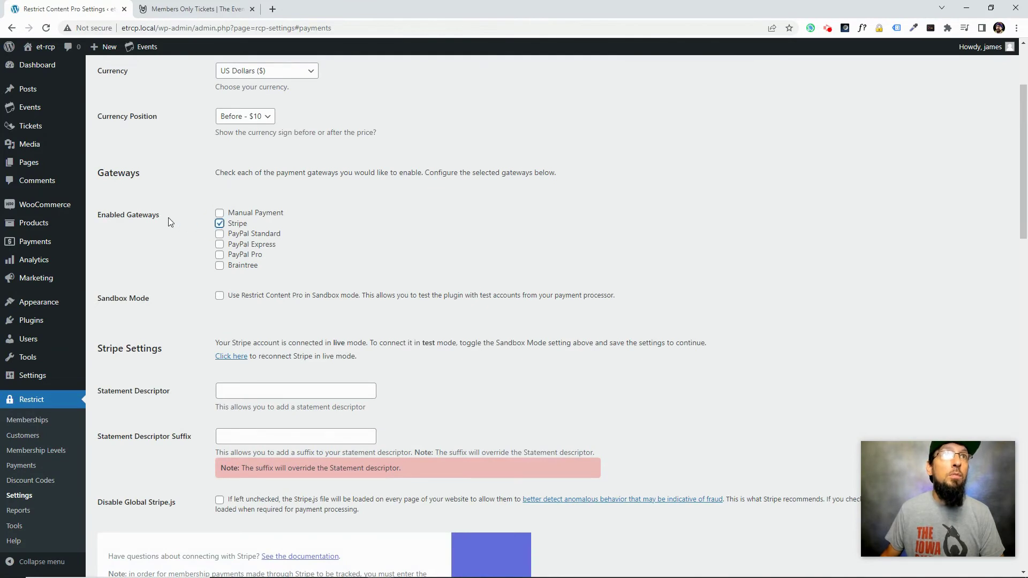
scroll(169, 222, "down", 20)
scroll(172, 227, "up", 18)
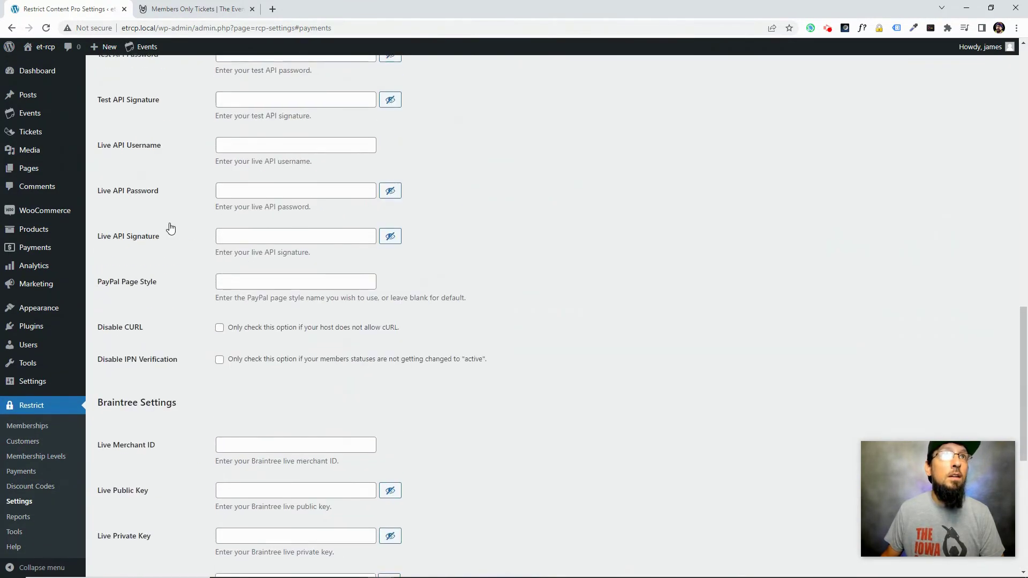
scroll(182, 246, "up", 2)
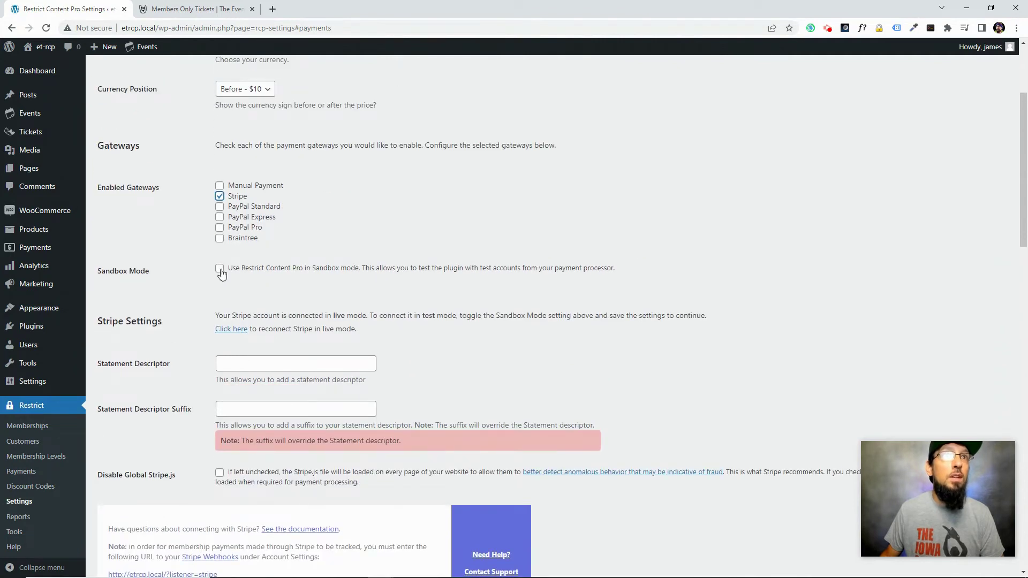
left_click(220, 269)
scroll(173, 309, "up", 1)
scroll(172, 309, "down", 7)
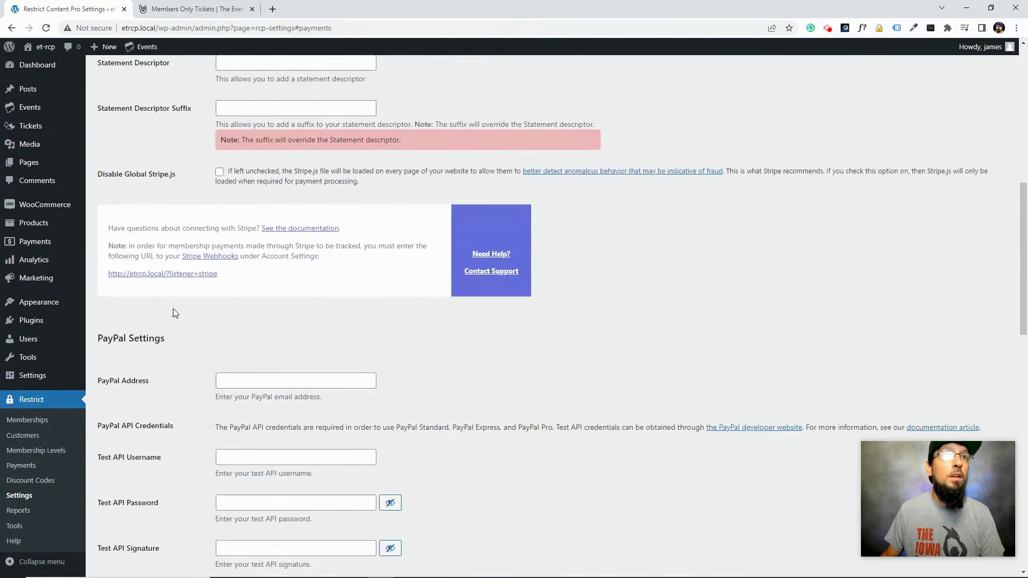
scroll(173, 309, "down", 15)
left_click(125, 524)
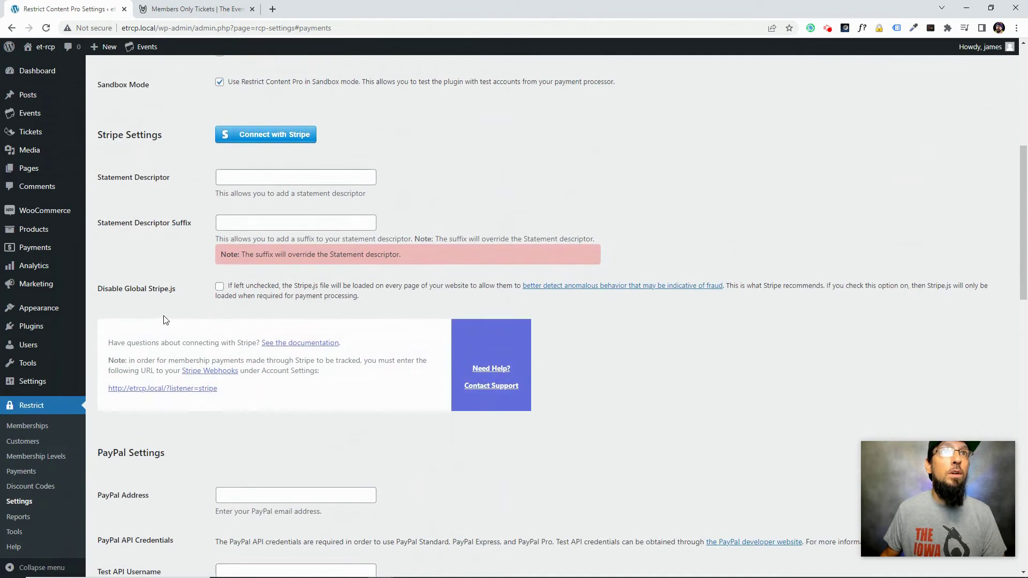
Reconnect the Stripe account so it shows as connected in test mode
scroll(166, 321, "up", 3)
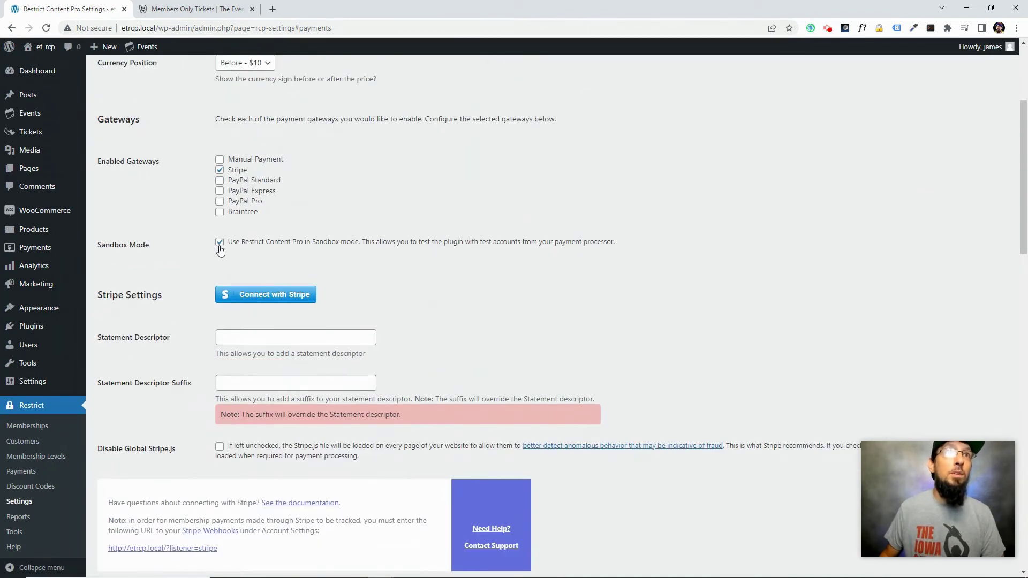
left_click(248, 294)
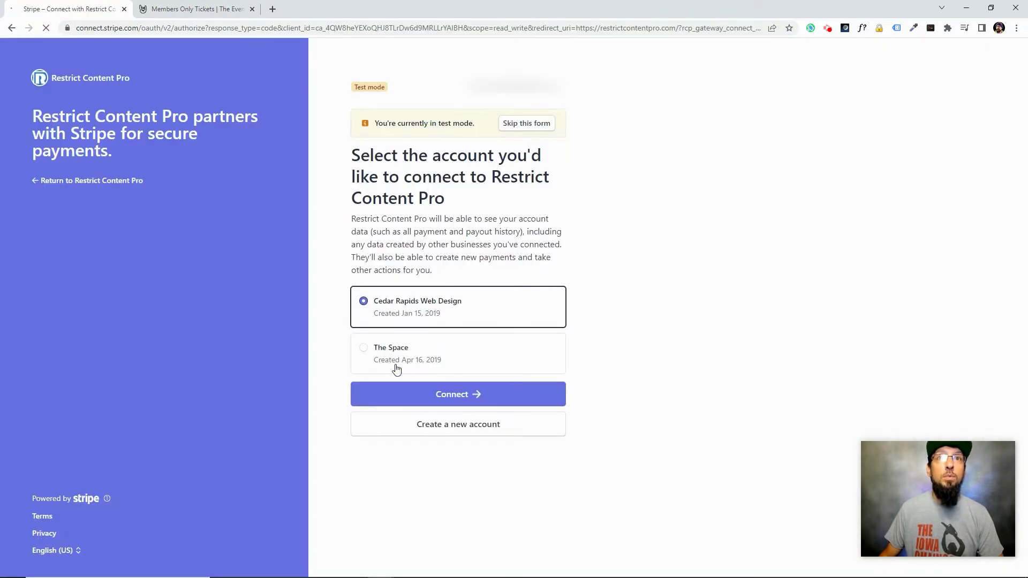
left_click(425, 393)
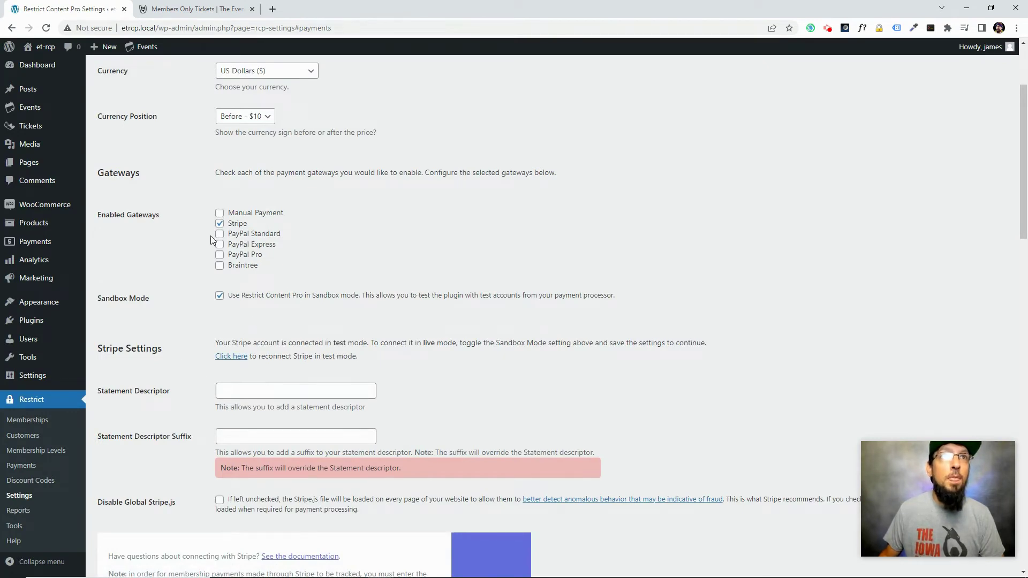
double_click(347, 342)
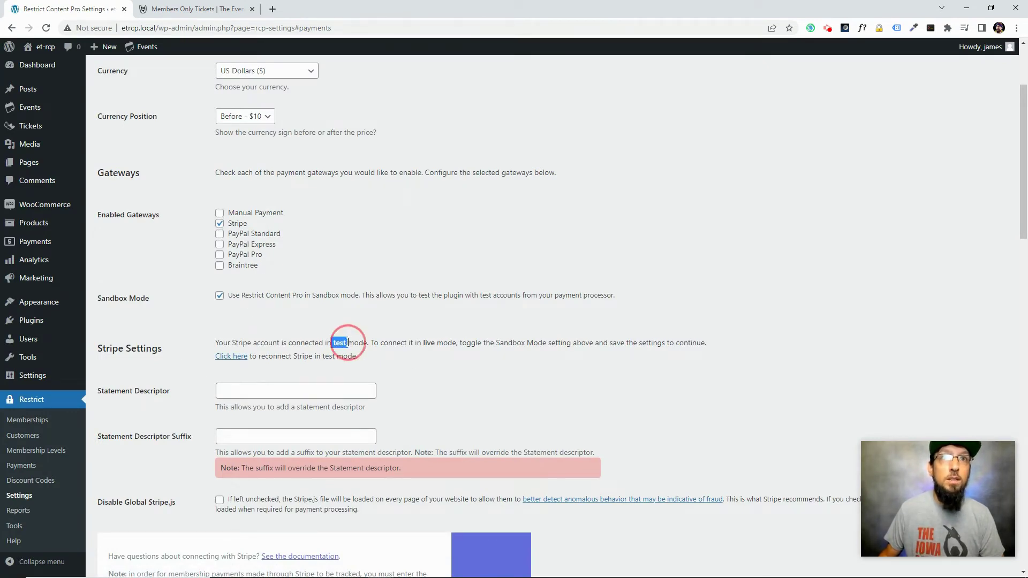
left_click(354, 346)
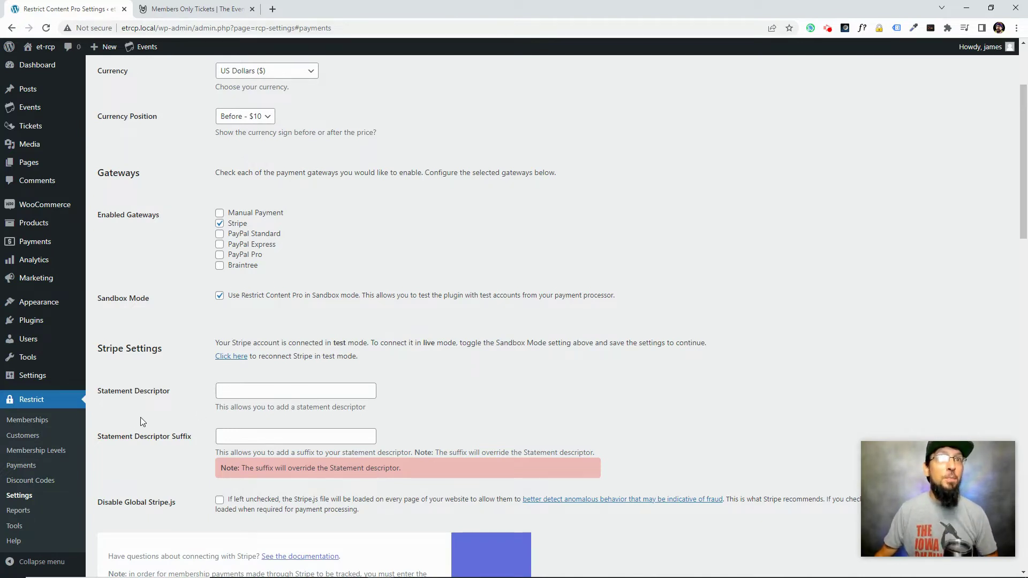
scroll(143, 422, "down", 3)
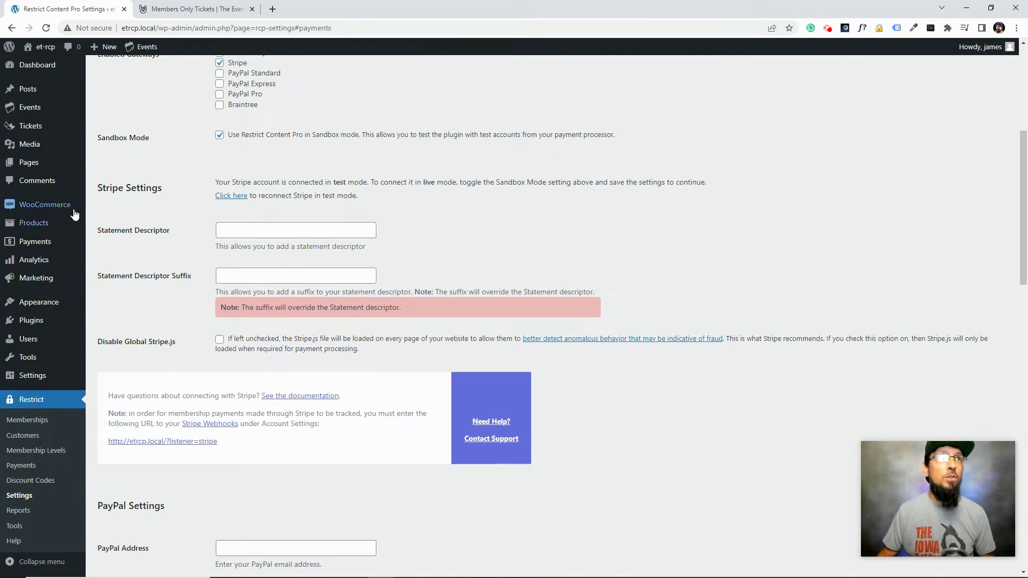
Show WooCommerce Settings' Payments tab listing the available payment methods
left_click(43, 208)
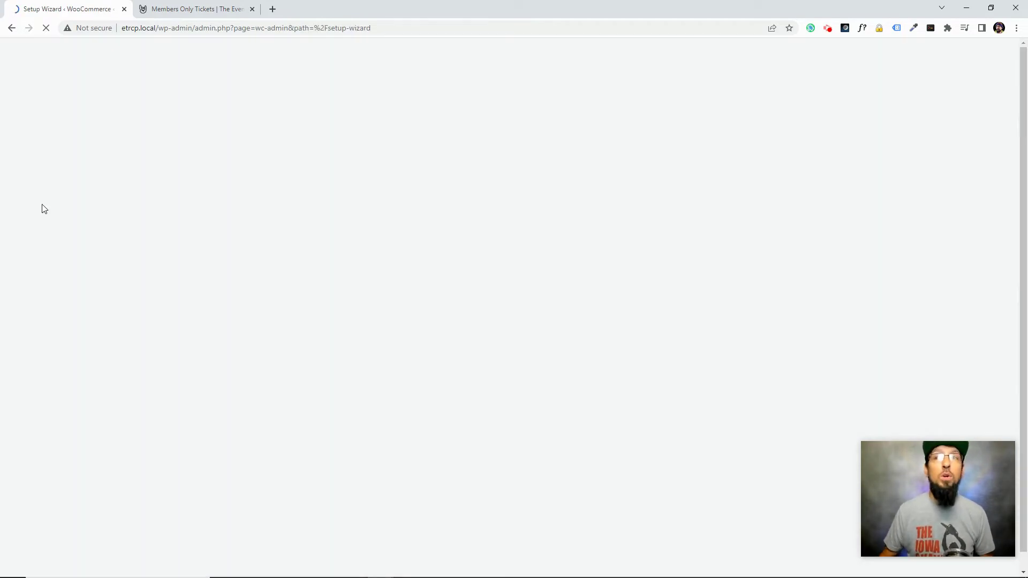
left_click(12, 28)
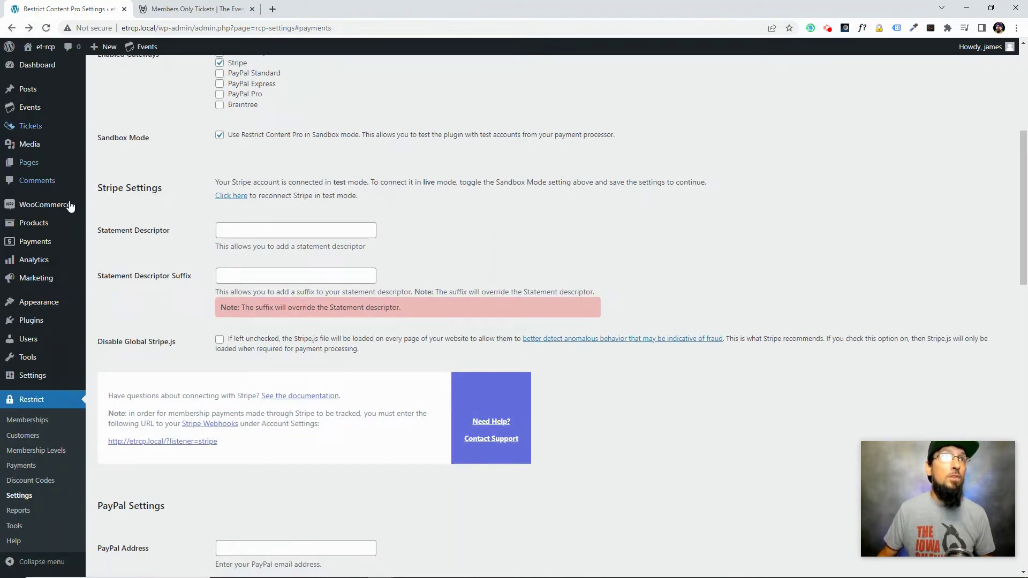
mouse_move(43, 206)
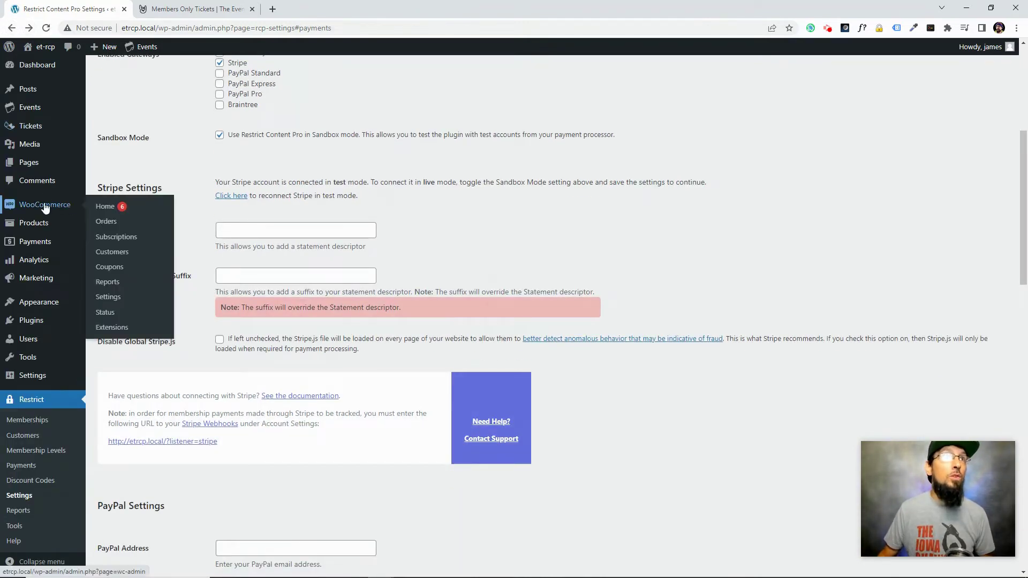
left_click(109, 302)
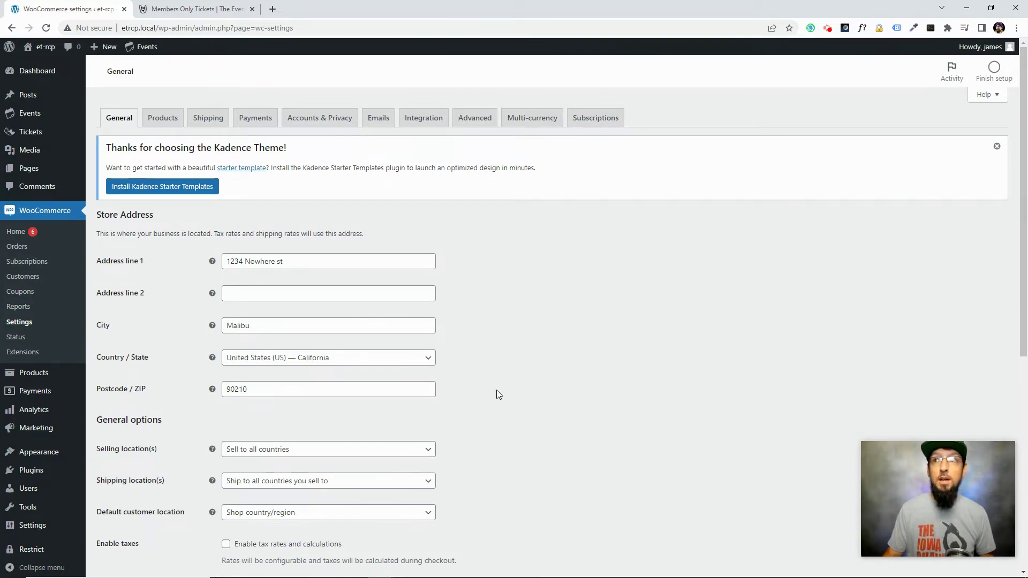
scroll(503, 395, "down", 1)
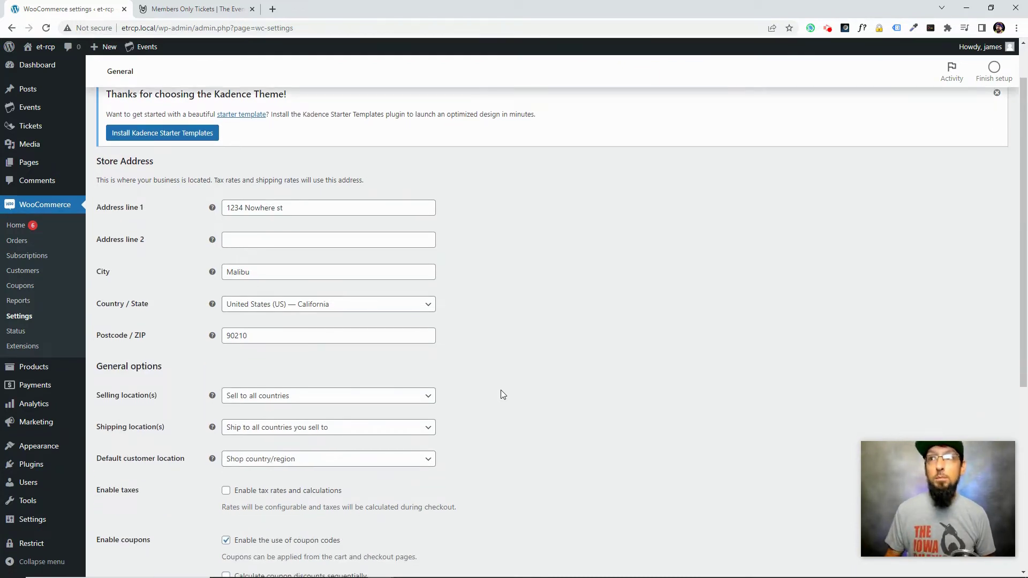
scroll(444, 337, "up", 1)
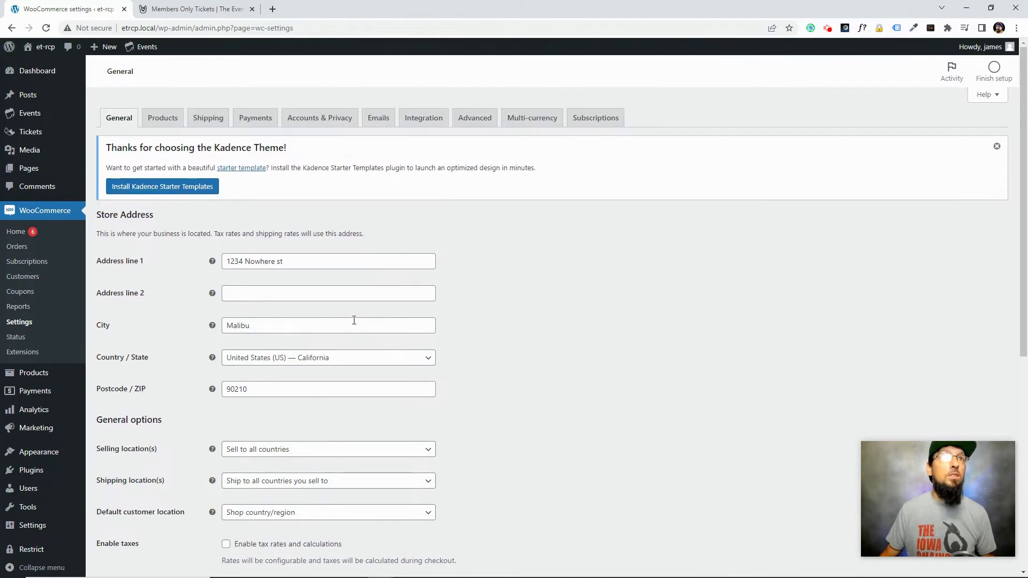
left_click(256, 118)
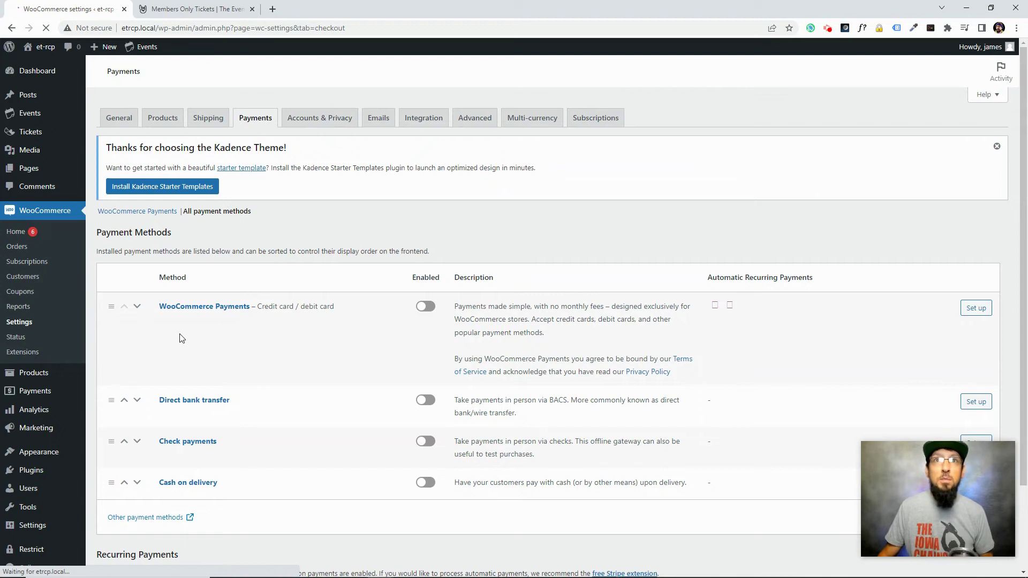
Enable Cash on delivery and save the WooCommerce payment changes
scroll(269, 378, "down", 3)
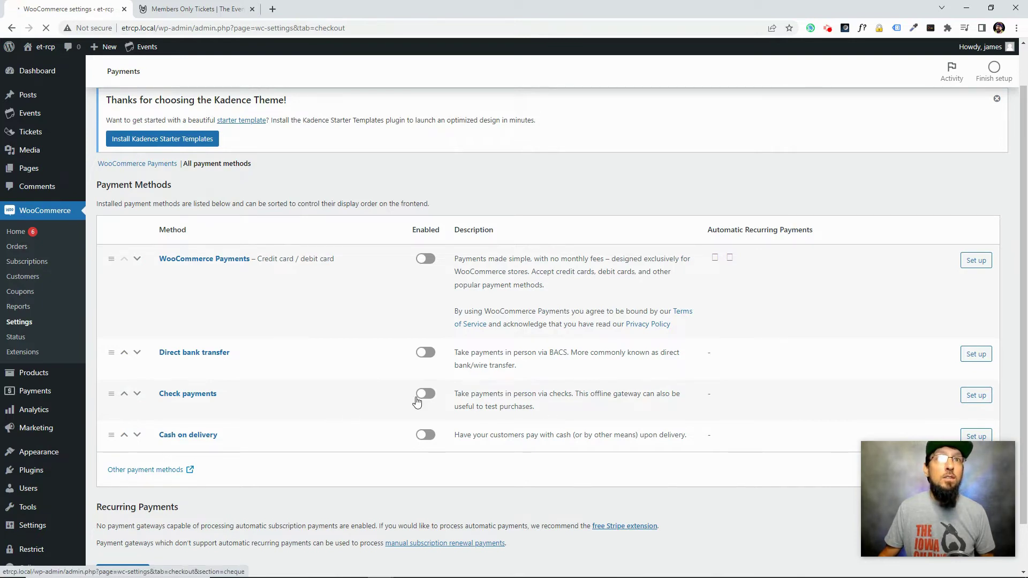
left_click(425, 435)
scroll(550, 419, "down", 1)
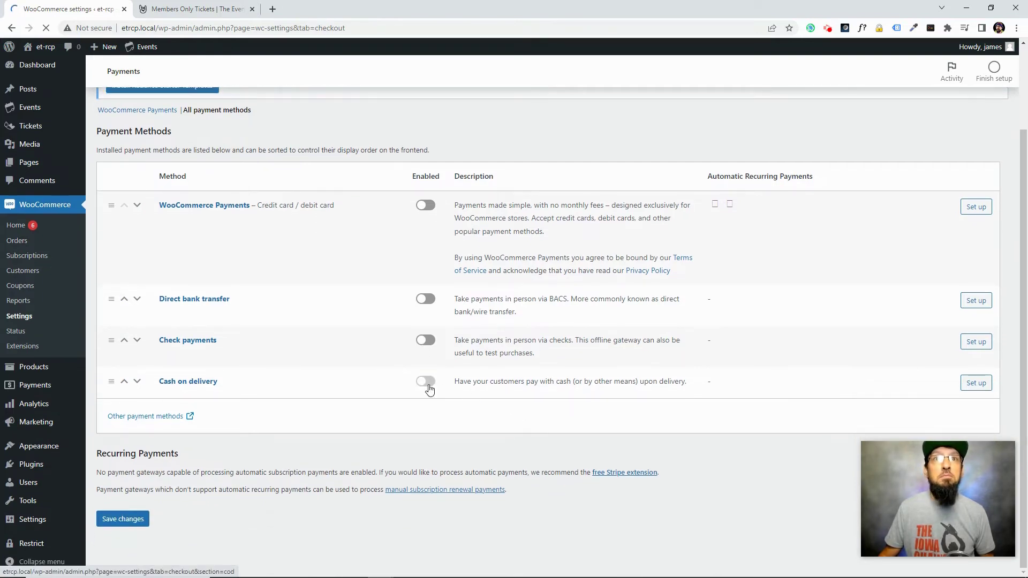
left_click(127, 518)
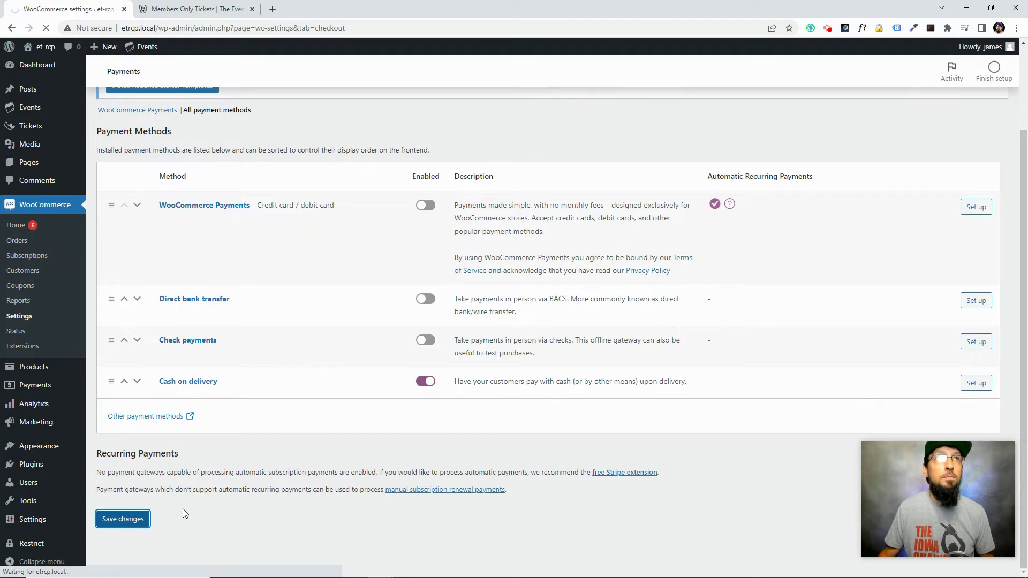
scroll(297, 441, "down", 3)
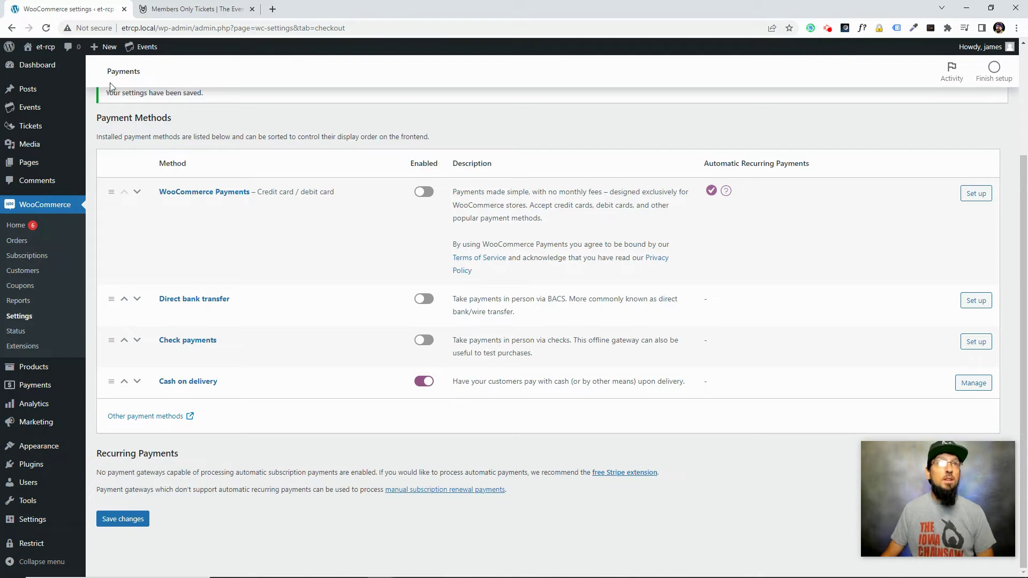
mouse_move(143, 46)
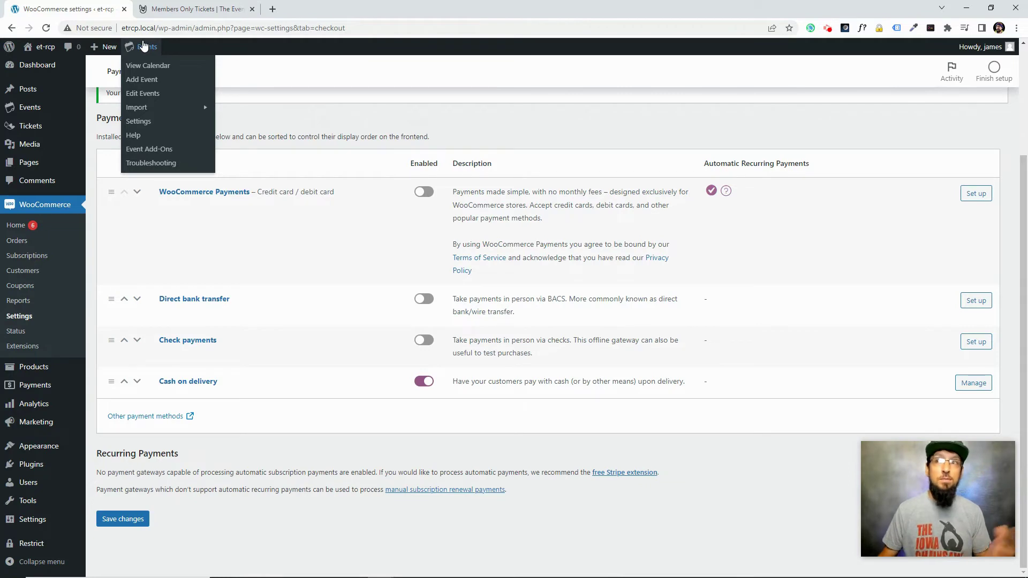
Start a new event titled 'Members Only Ticket Demo' with description 'Here's a description!'
left_click(146, 81)
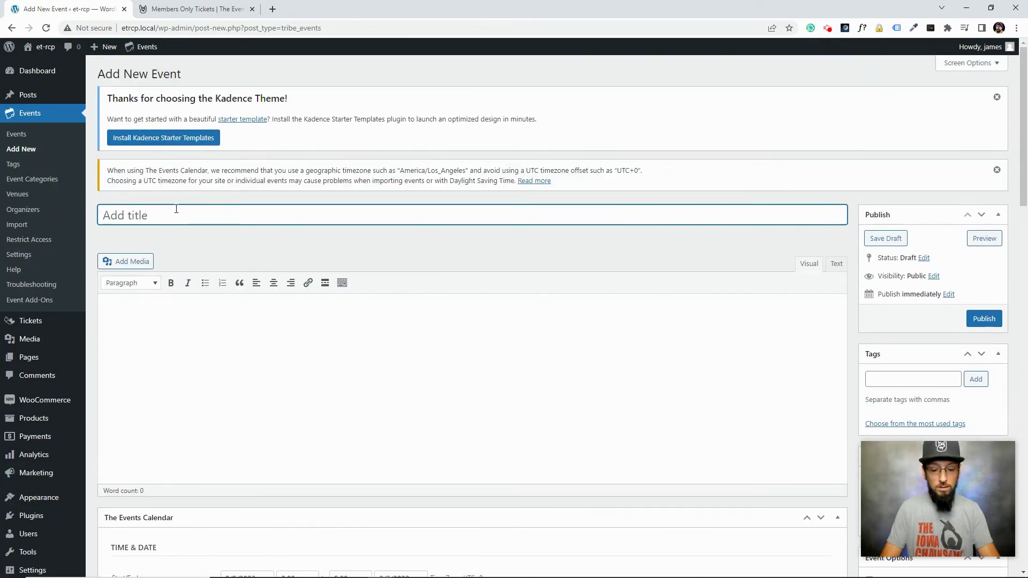
type("Members Only Tick")
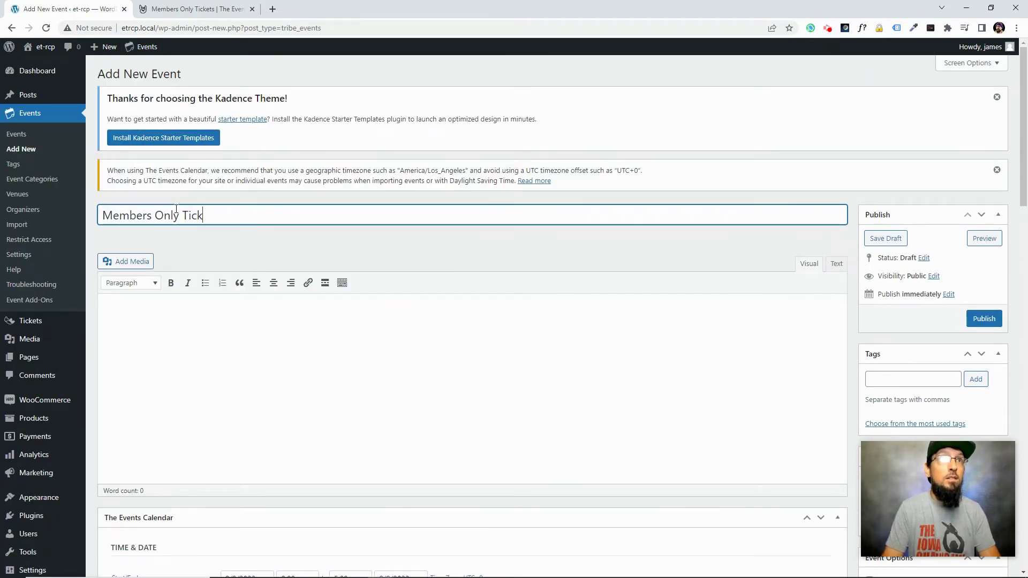
type("et Demo")
left_click(299, 348)
type("Here's ")
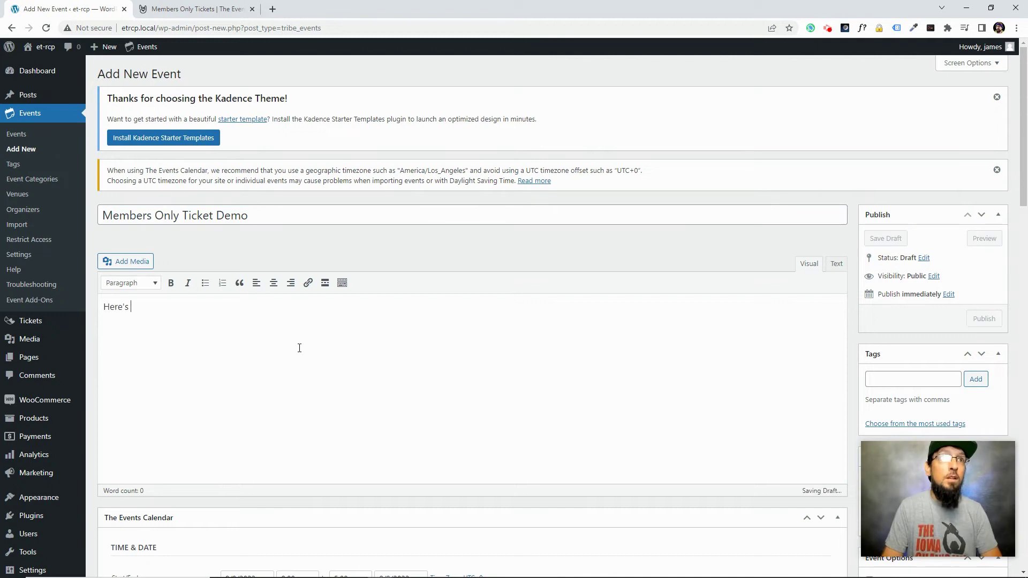
type("a description!")
Set the event's start date to September 20, 2022
scroll(300, 348, "down", 3)
left_click(249, 418)
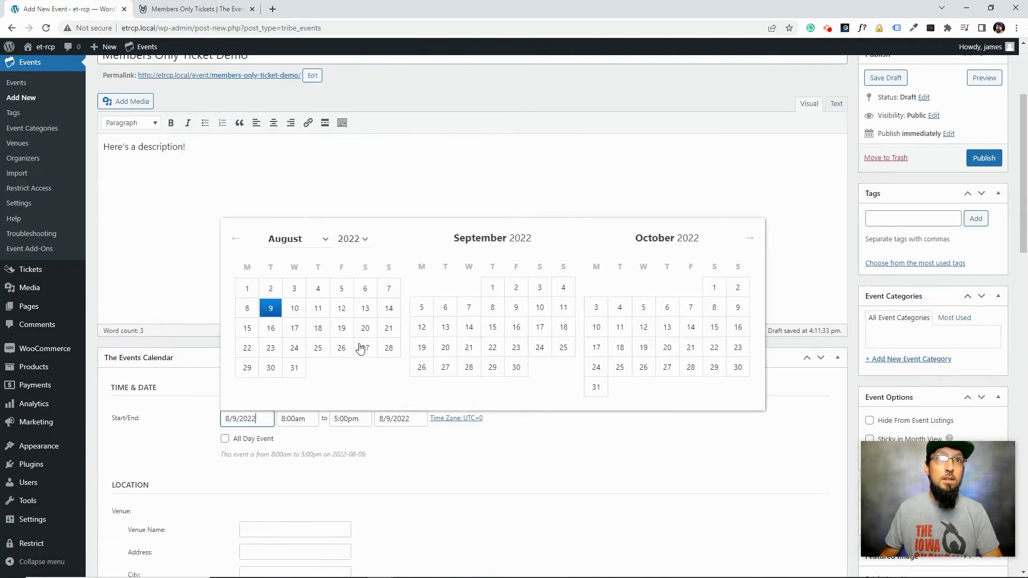
left_click(451, 348)
scroll(219, 454, "down", 3)
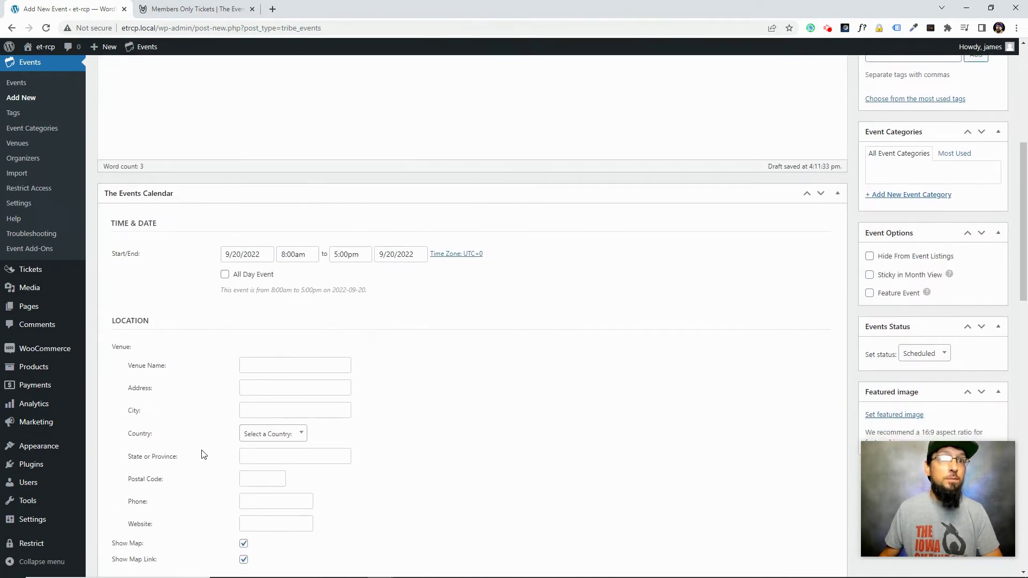
scroll(204, 454, "down", 12)
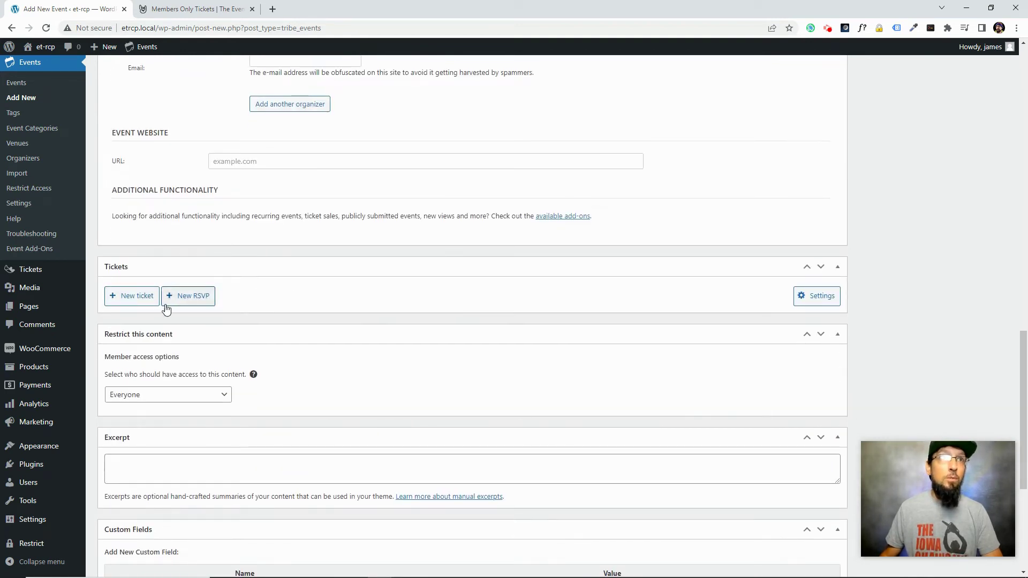
Add a General Admission ticket priced at 100 with unlimited capacity
left_click(137, 297)
left_click(232, 335)
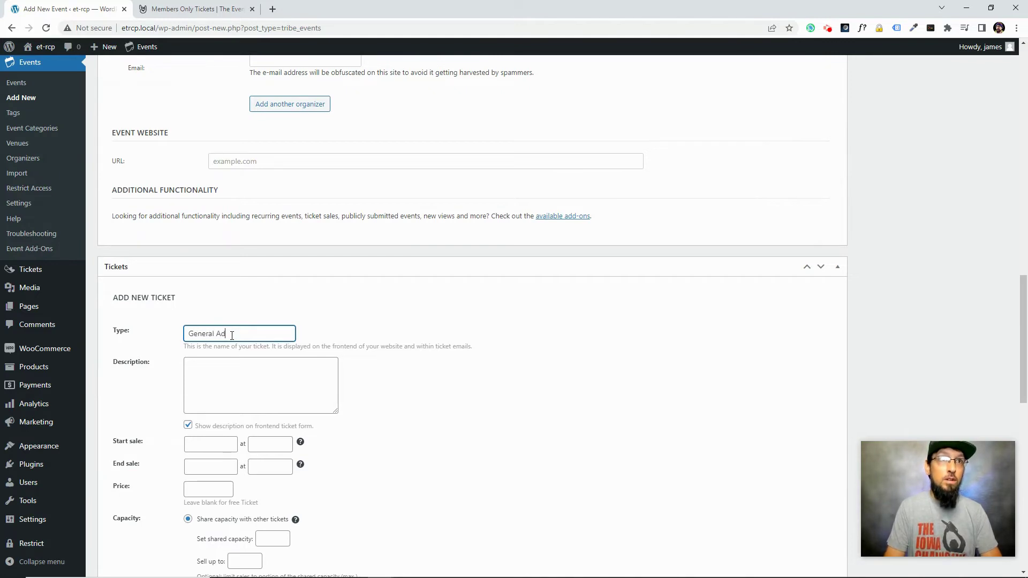
type("General Admission")
scroll(208, 421, "down", 3)
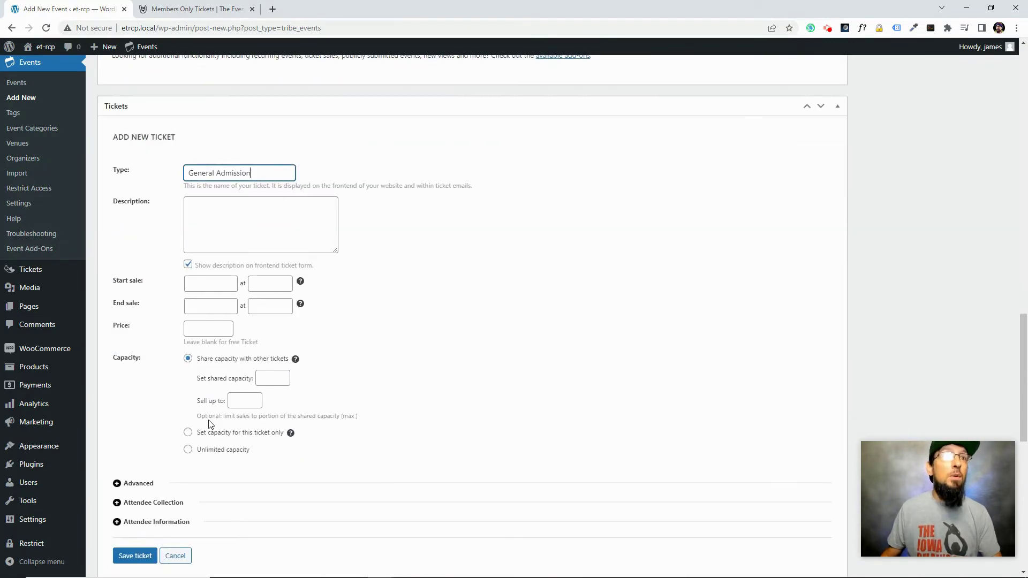
left_click(188, 450)
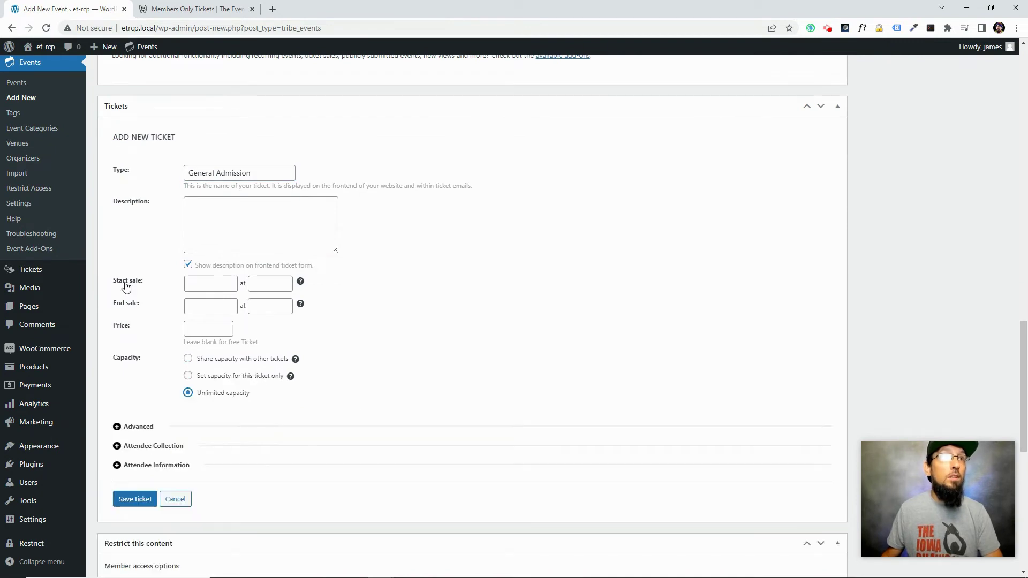
left_click(219, 333)
type("10")
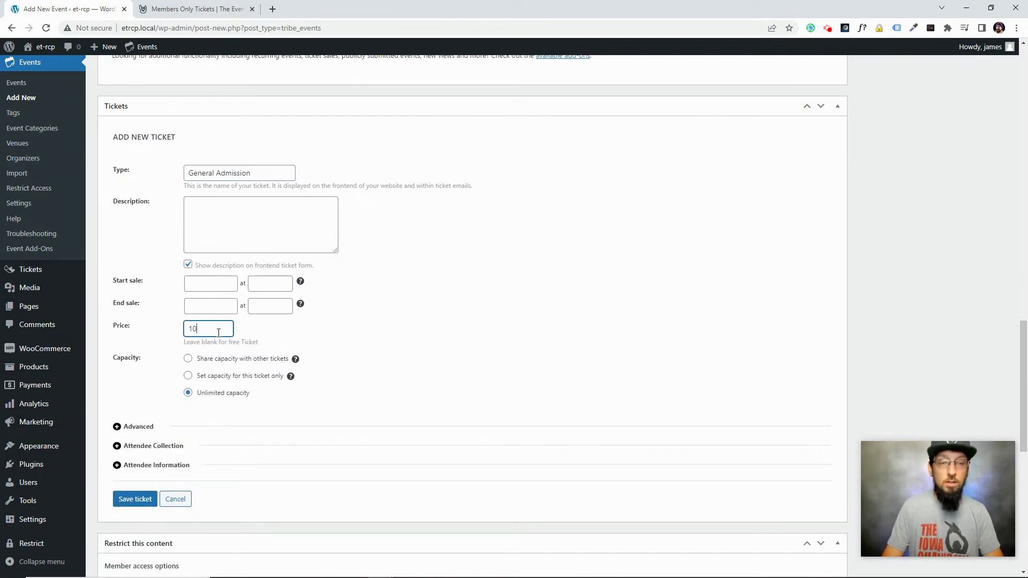
type("0")
left_click(134, 427)
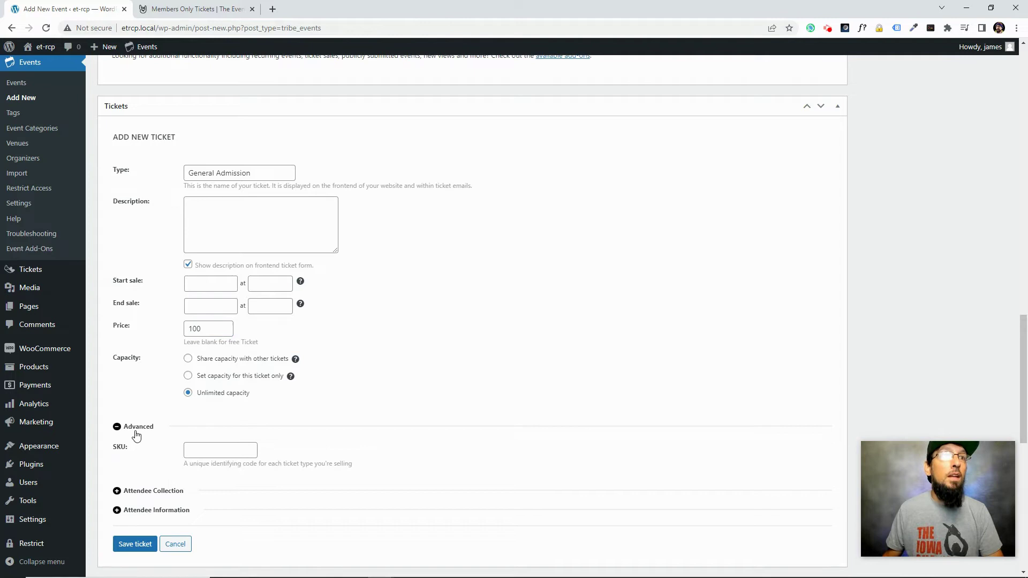
scroll(139, 423, "down", 2)
left_click(150, 390)
scroll(149, 390, "down", 2)
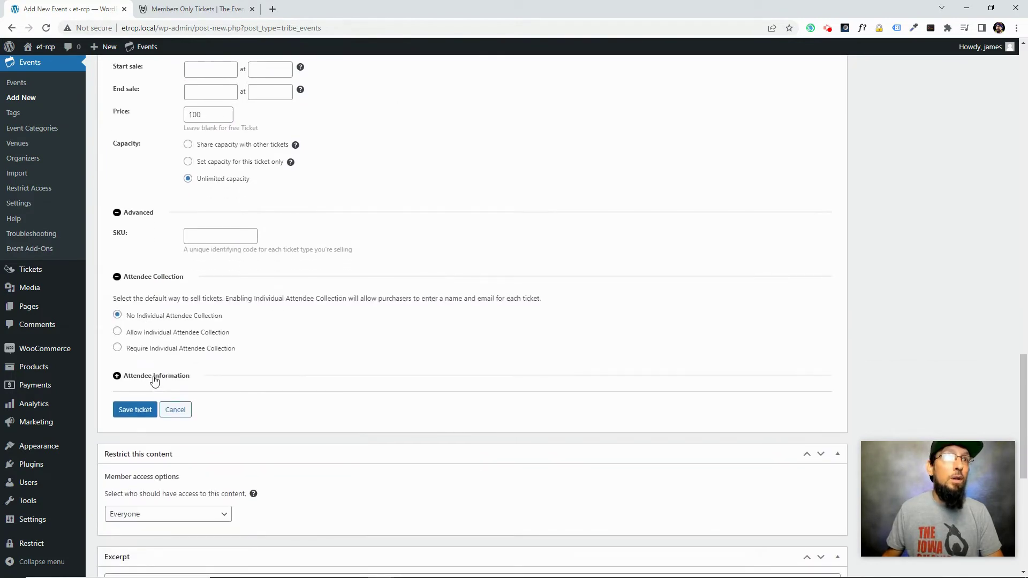
left_click(153, 374)
scroll(155, 354, "down", 2)
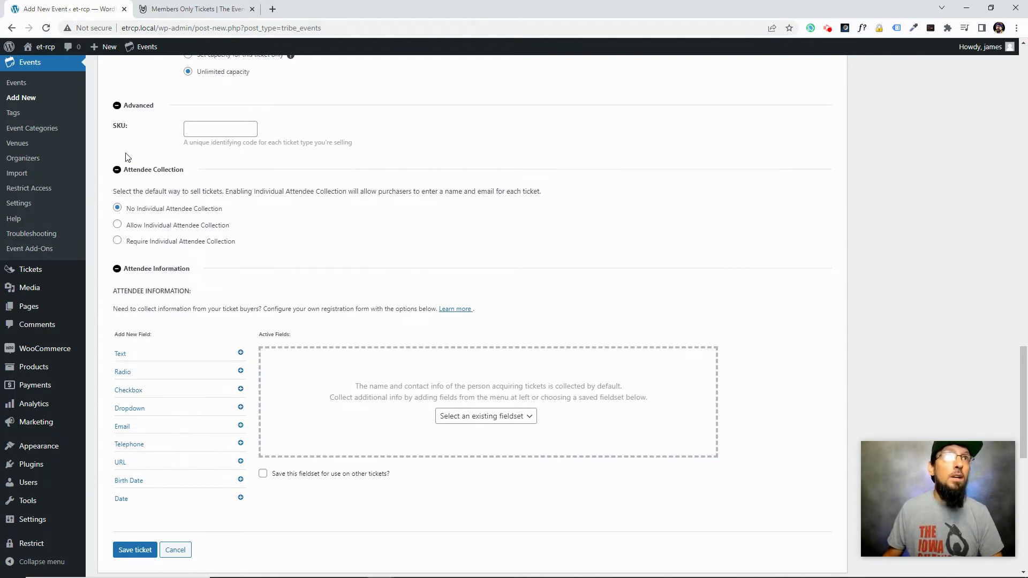
left_click(143, 543)
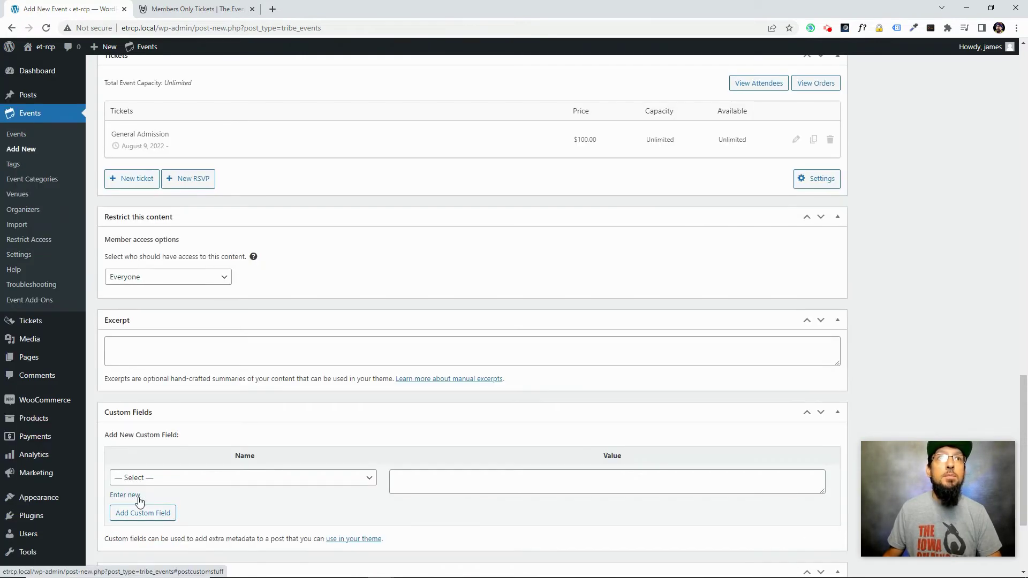
Add a Members Only ticket priced at 50 with unlimited capacity
left_click(133, 285)
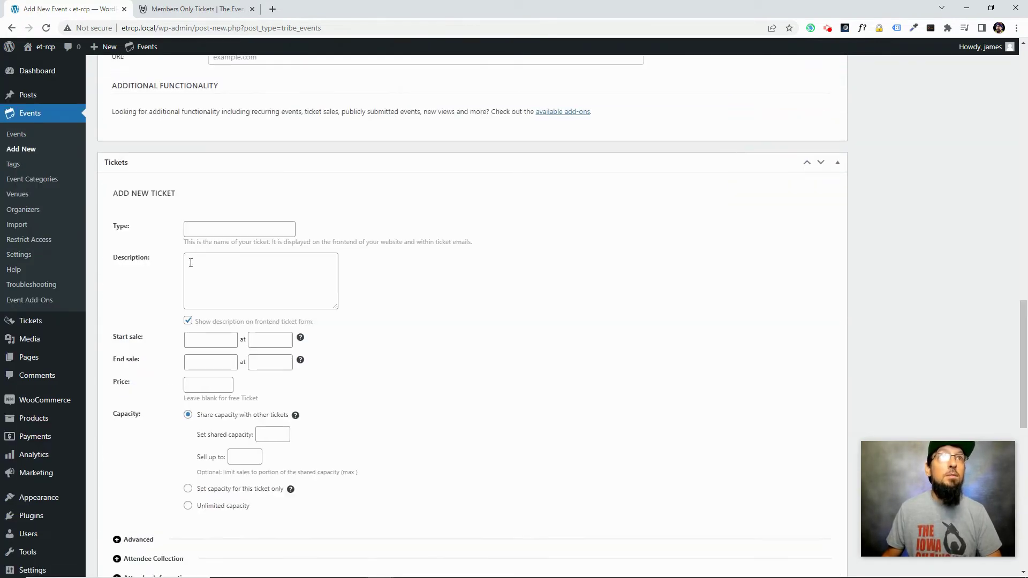
left_click(216, 226)
type("Members Only")
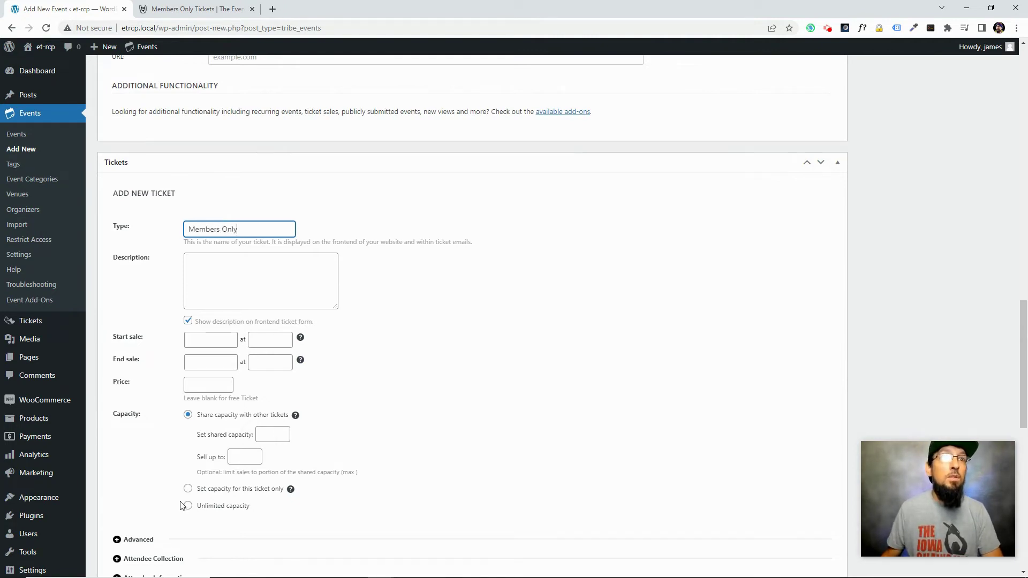
left_click(188, 505)
left_click(199, 384)
type("50")
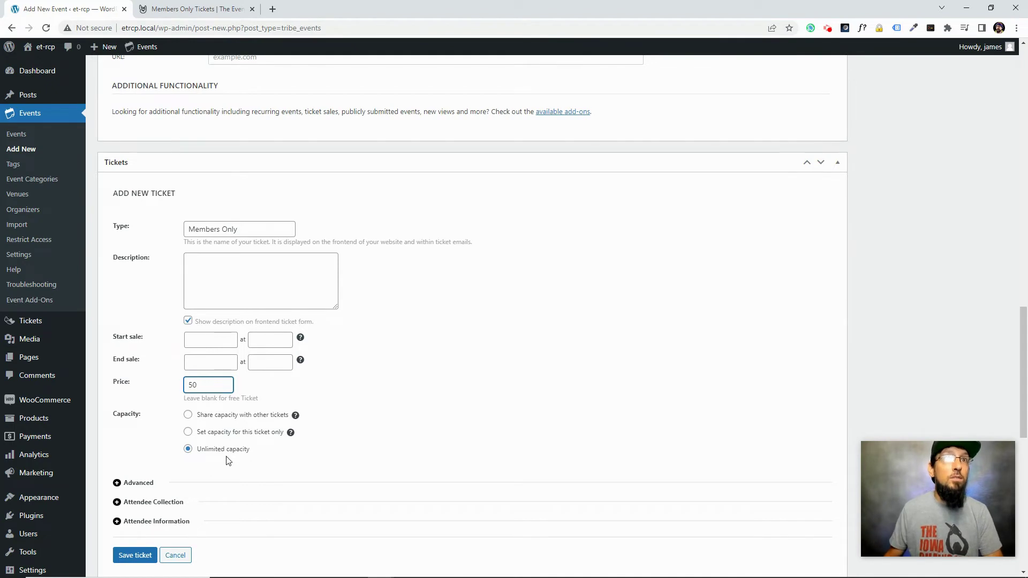
scroll(229, 461, "down", 2)
left_click(136, 450)
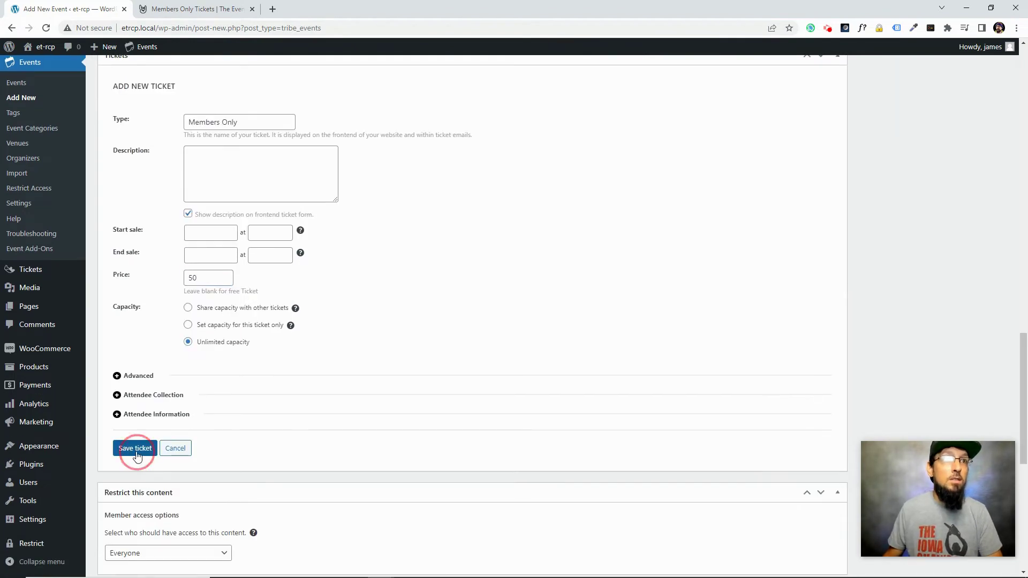
scroll(916, 310, "up", 15)
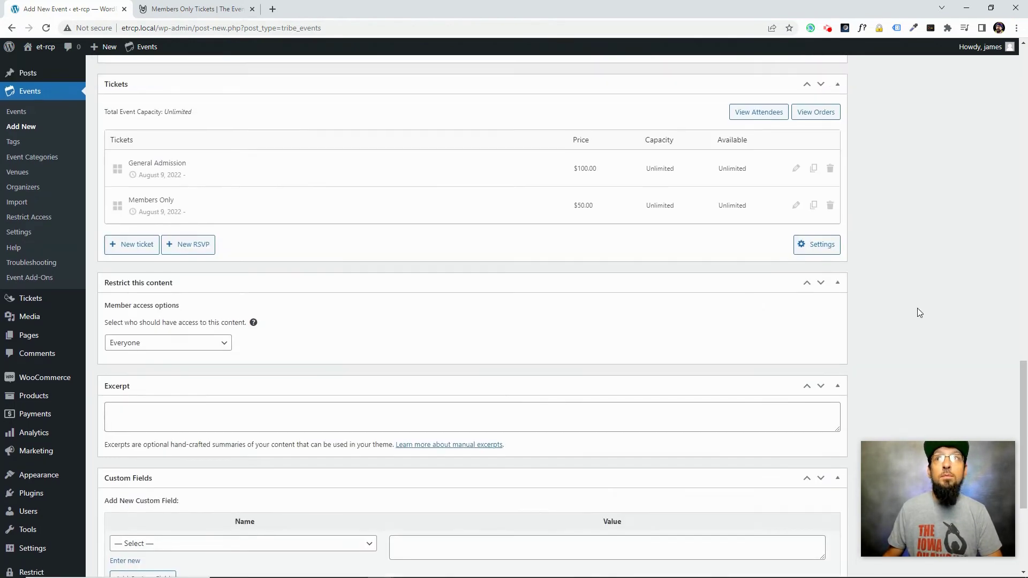
Publish the Members Only Ticket Demo event from the Publish box
scroll(959, 266, "up", 4)
left_click(982, 214)
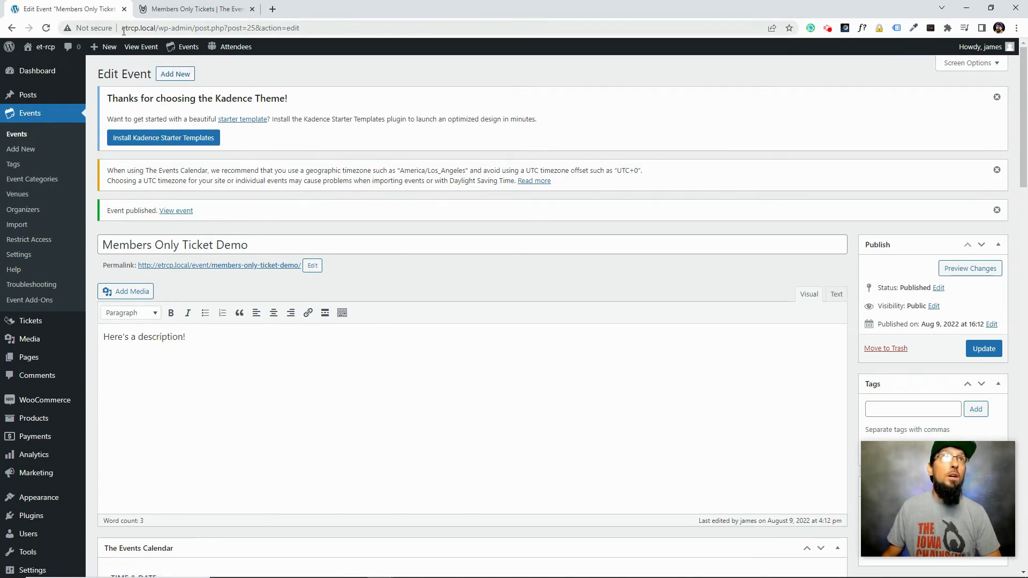
right_click(153, 47)
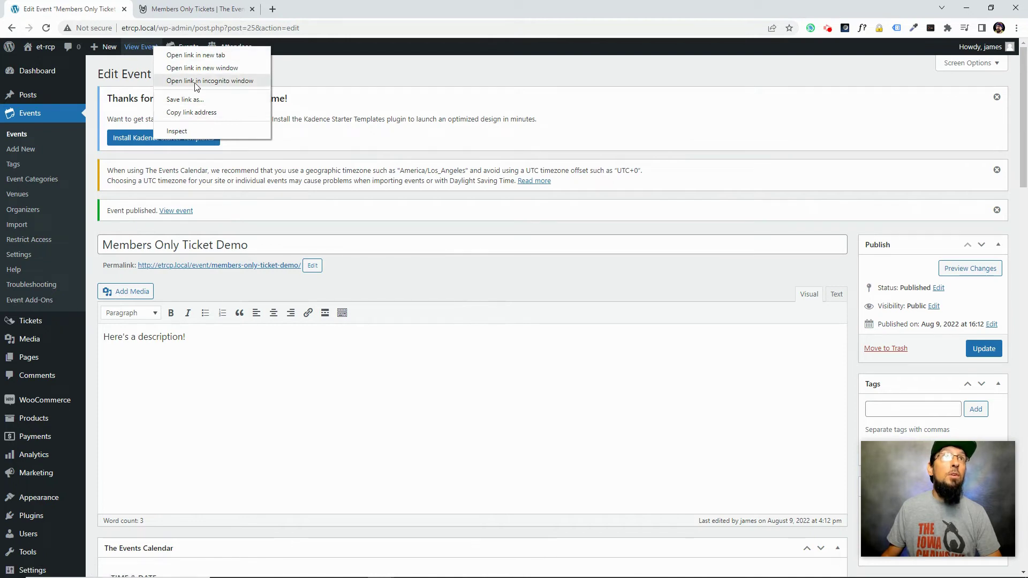
left_click(197, 81)
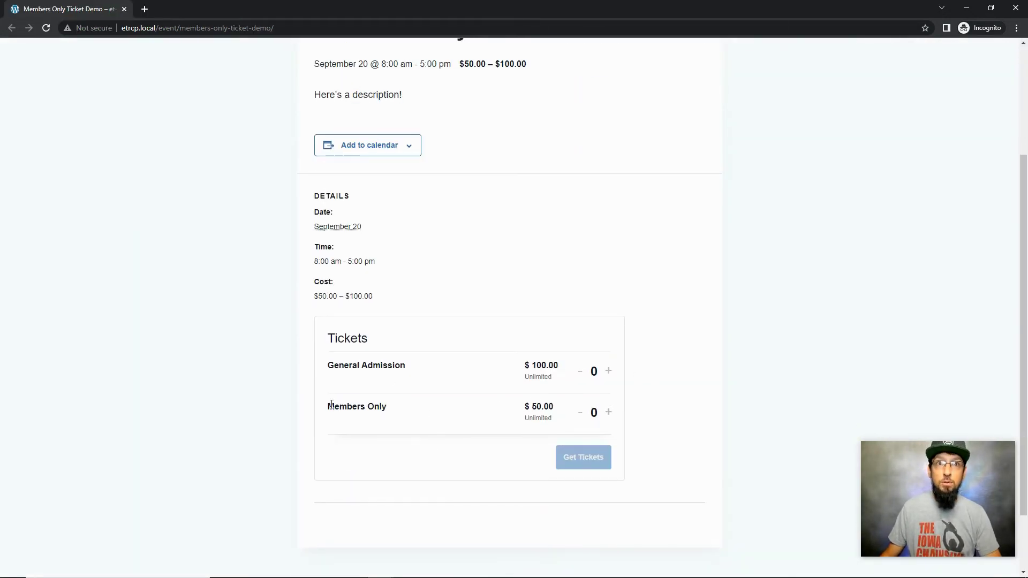
left_click_drag(327, 407, 412, 409)
left_click_drag(325, 407, 381, 408)
key("alt+Tab")
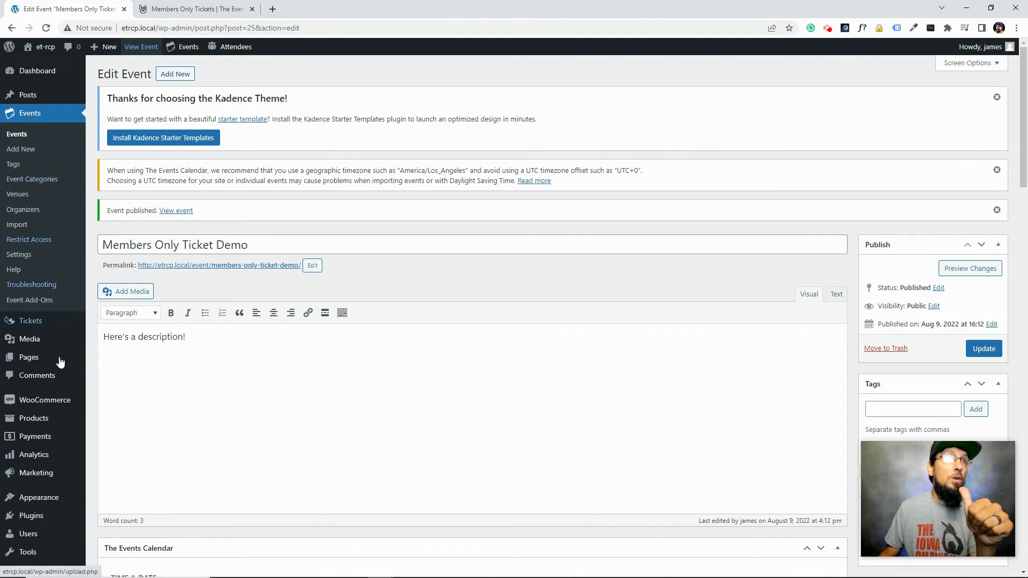
Open the Members Only product from Products and show its Access Control product data
left_click(35, 421)
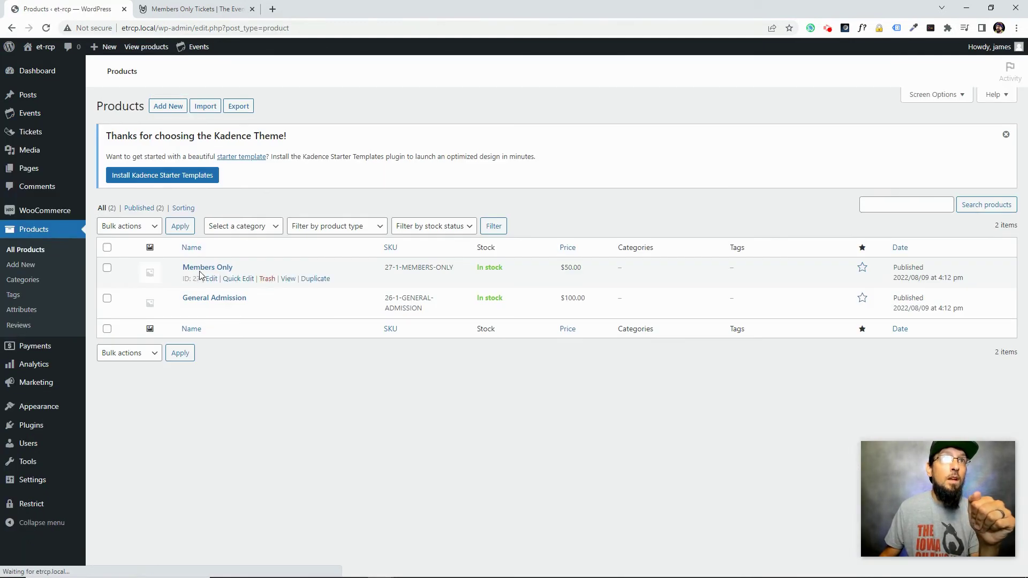
left_click(201, 267)
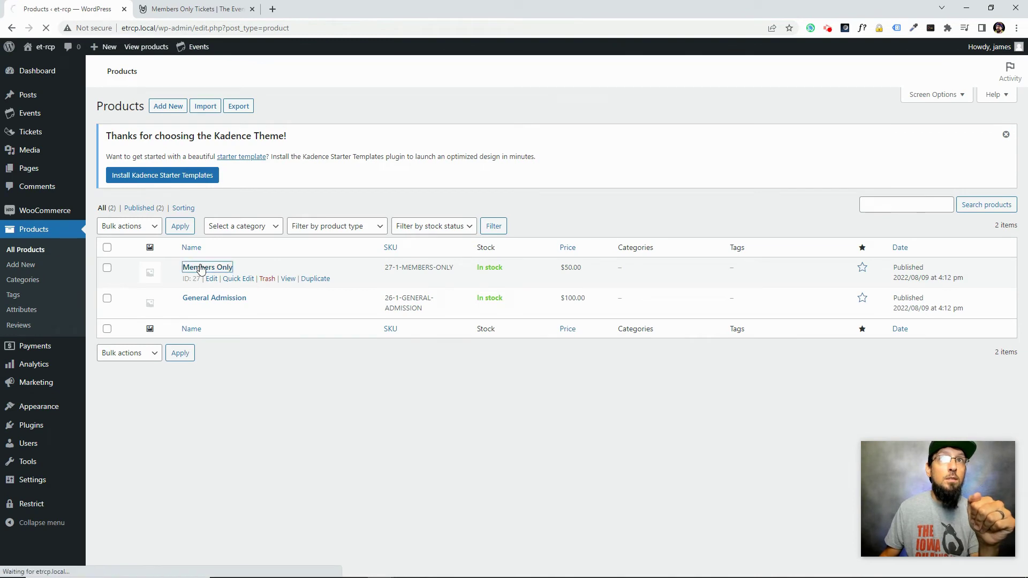
scroll(262, 324, "down", 5)
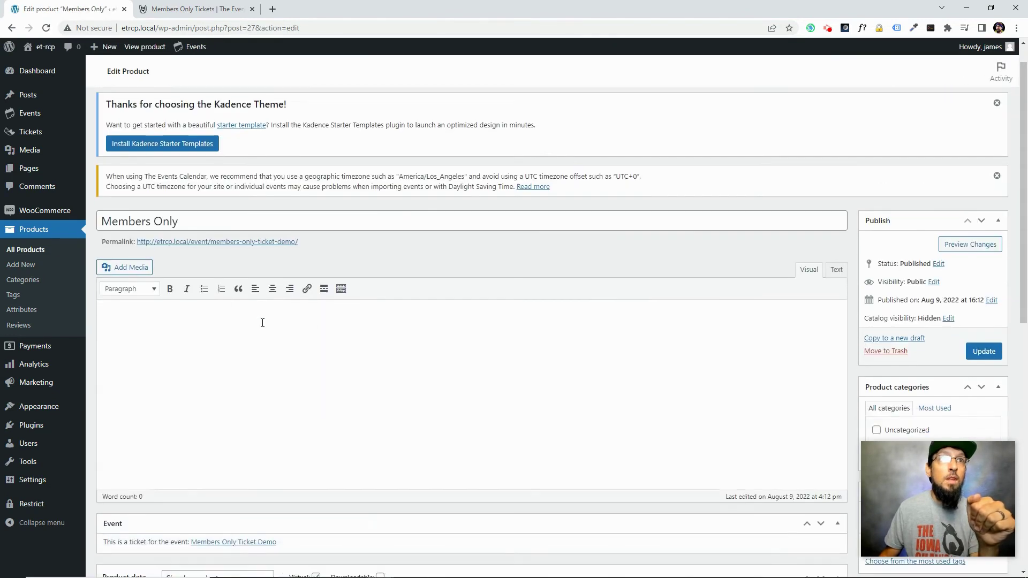
scroll(263, 327, "down", 3)
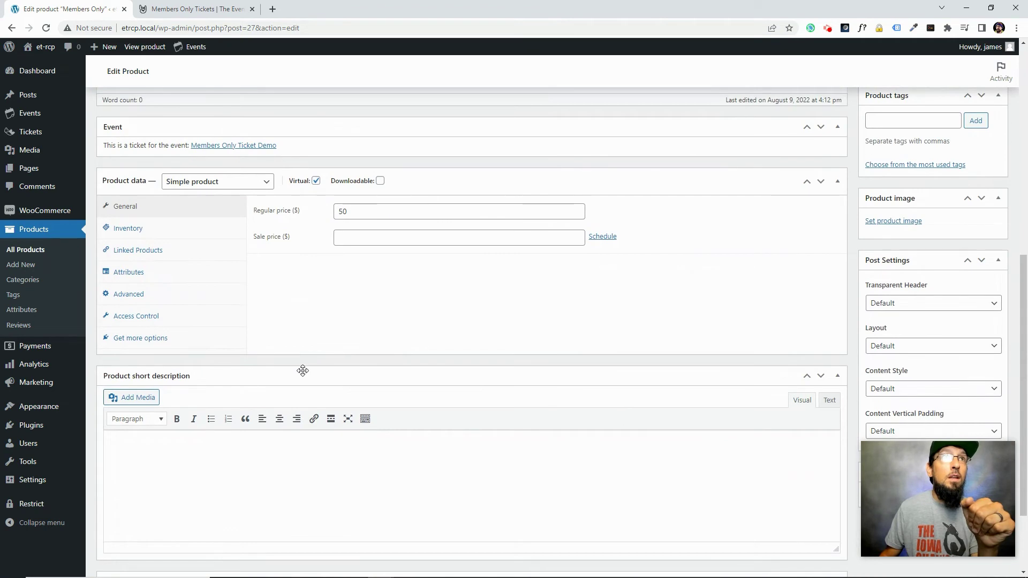
scroll(294, 353, "down", 2)
scroll(294, 356, "up", 4)
left_click(131, 370)
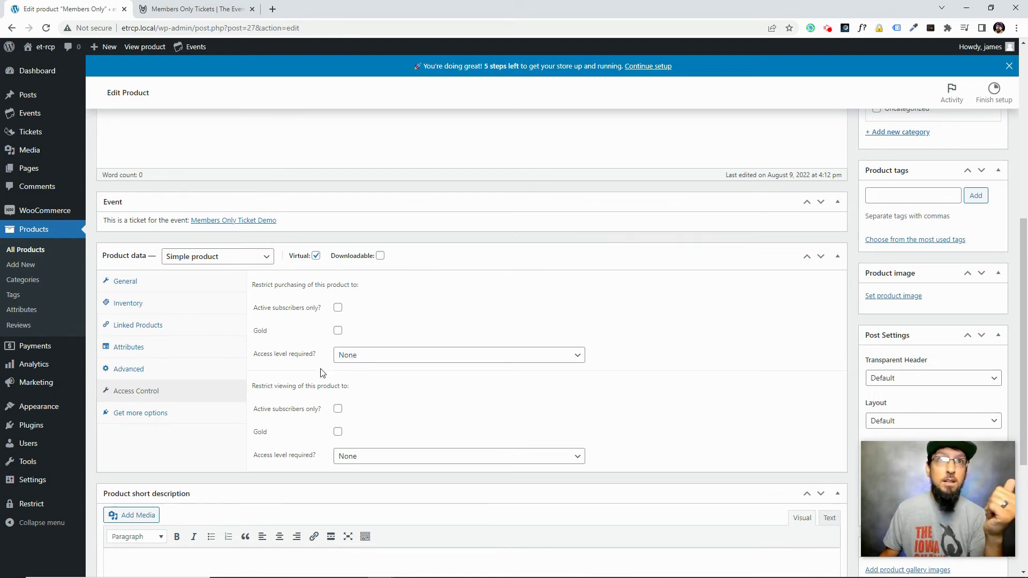
Restrict purchasing and viewing of the Members Only product to Gold, then update it
left_click(373, 357)
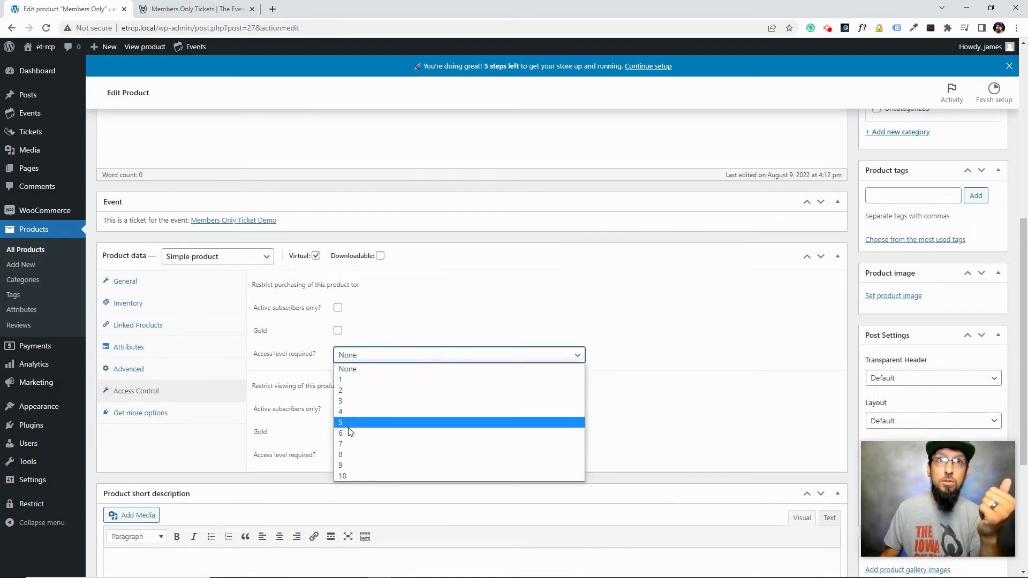
left_click(304, 345)
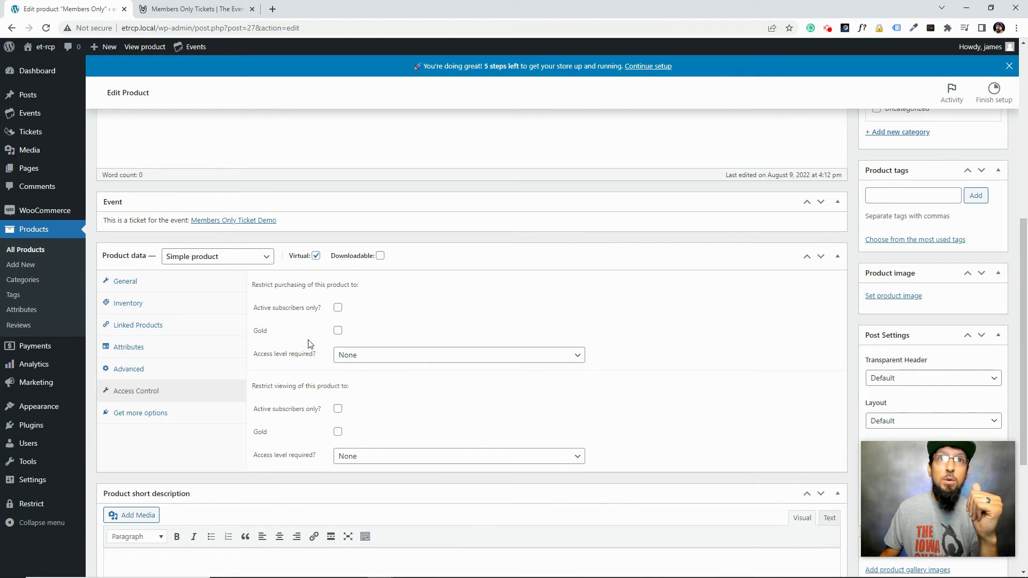
left_click(338, 332)
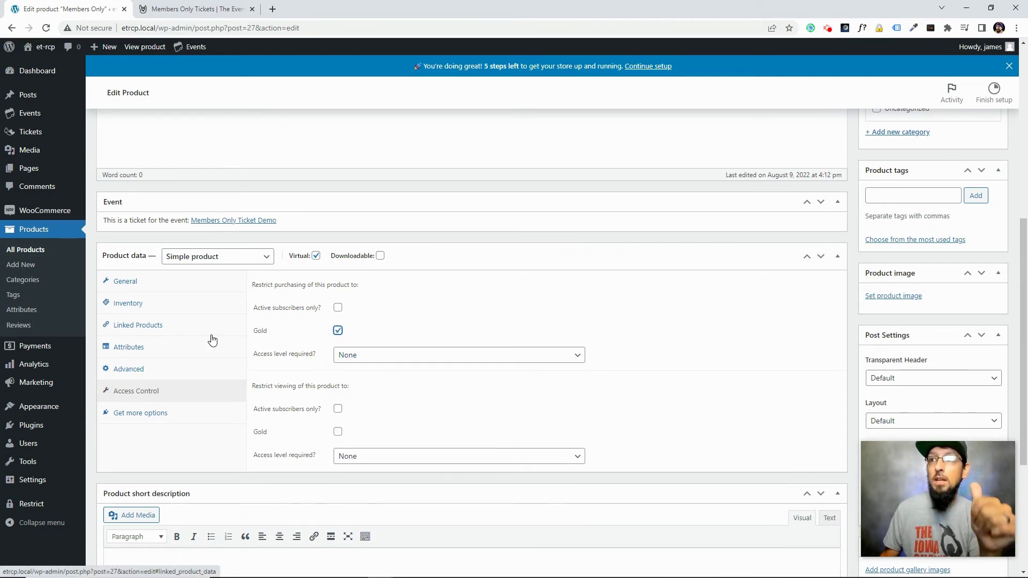
left_click(338, 433)
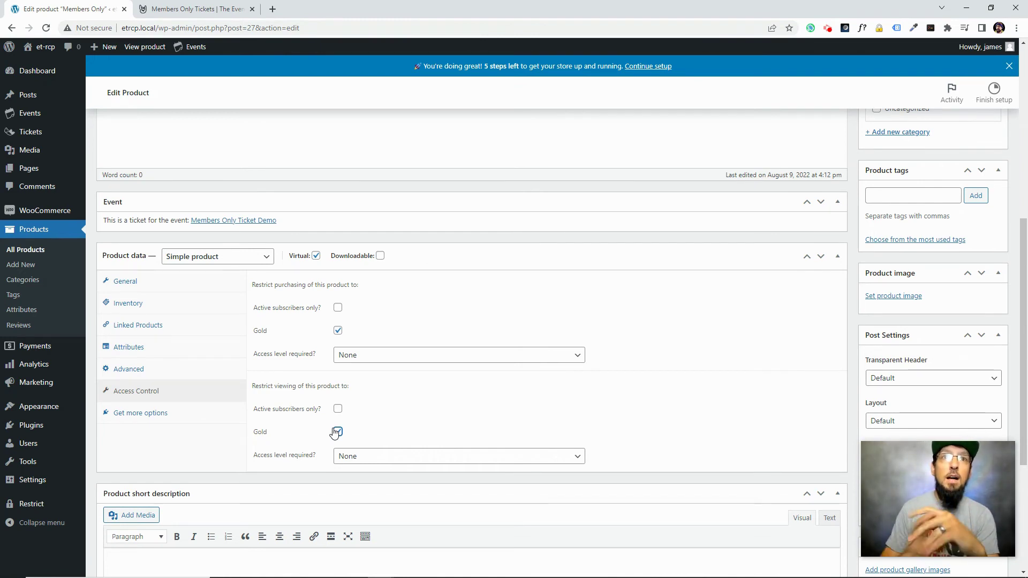
scroll(311, 410, "up", 6)
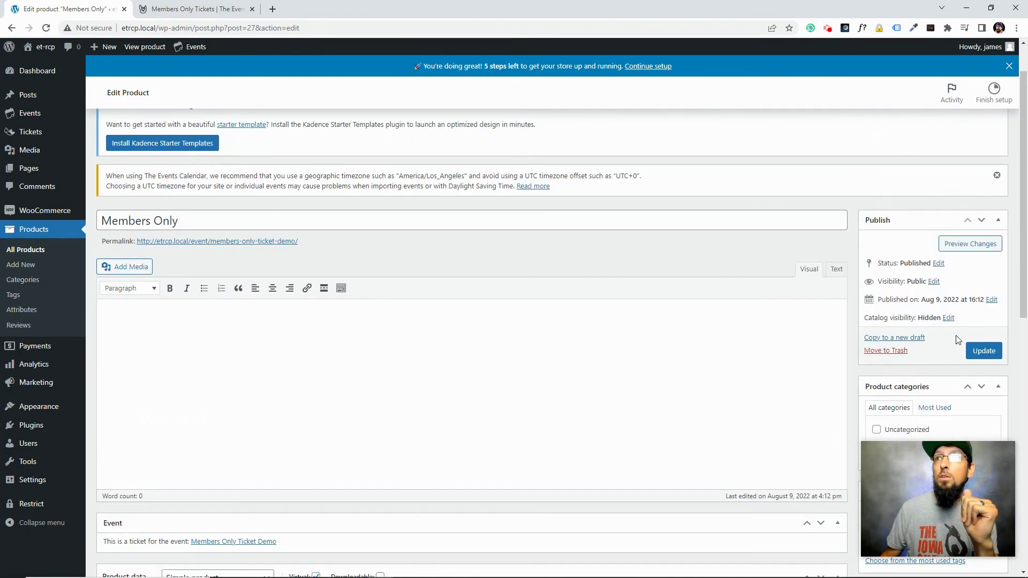
left_click(983, 352)
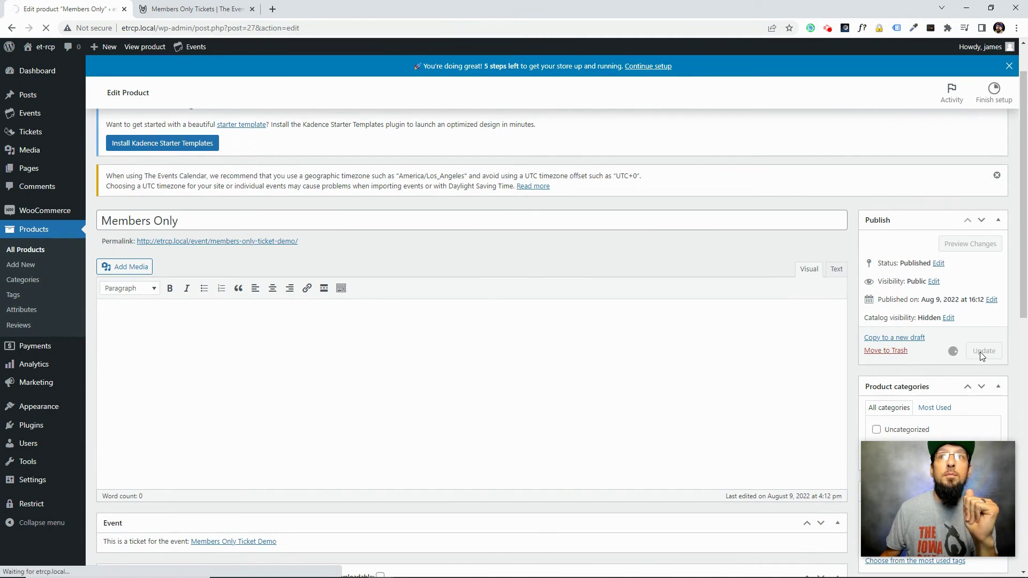
Reload the event page in the incognito window as a logged-out visitor
key("alt+Tab")
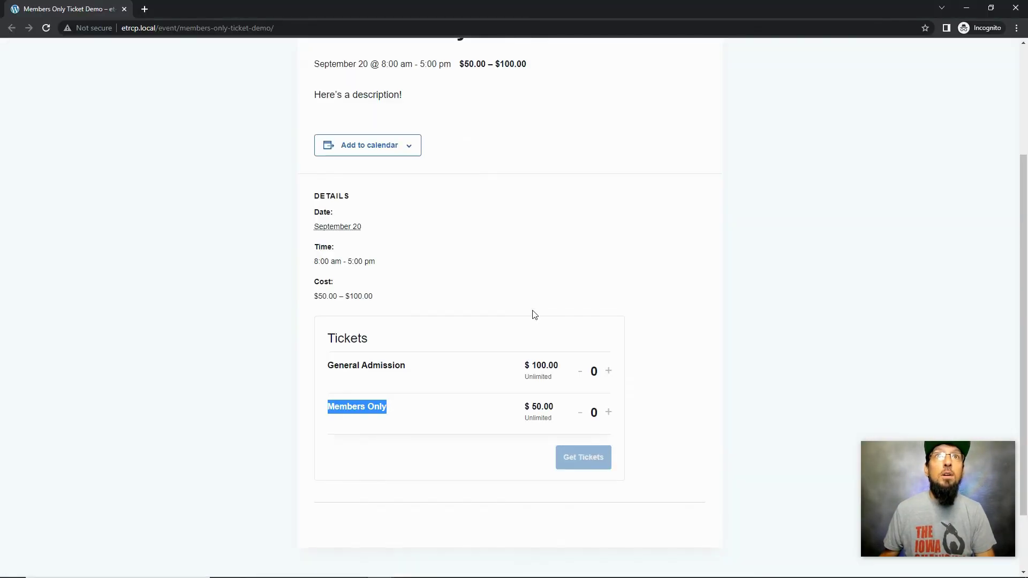
left_click(45, 28)
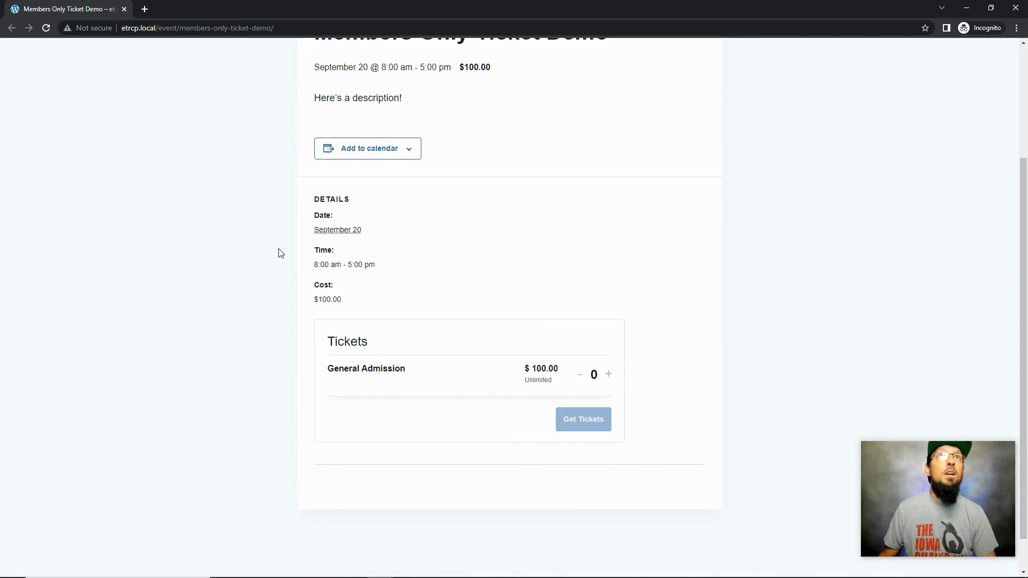
scroll(278, 252, "up", 2)
Go to etrcp.local/register in the incognito window
left_click(159, 26)
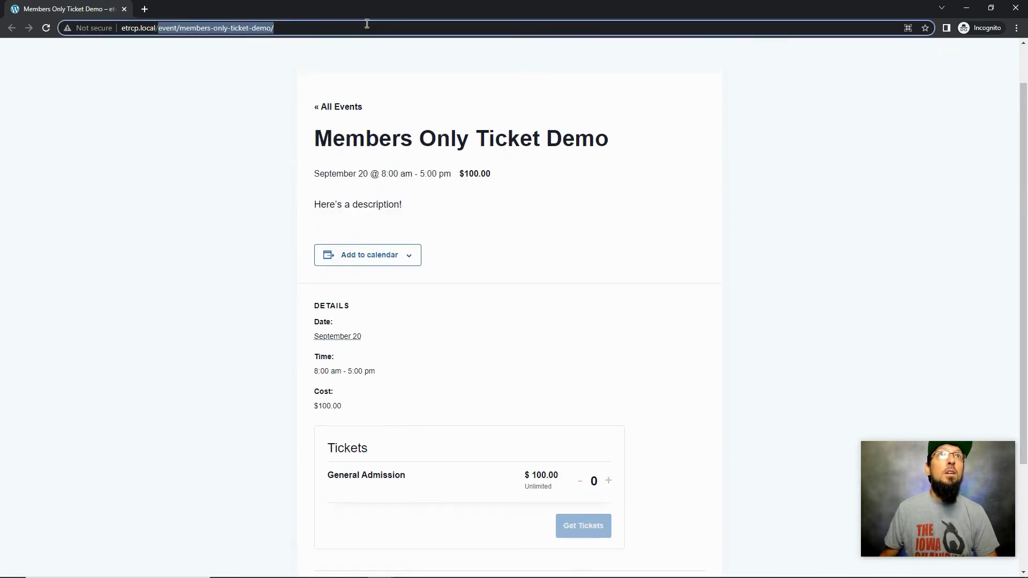
type("etrcp.local/register")
key("Return")
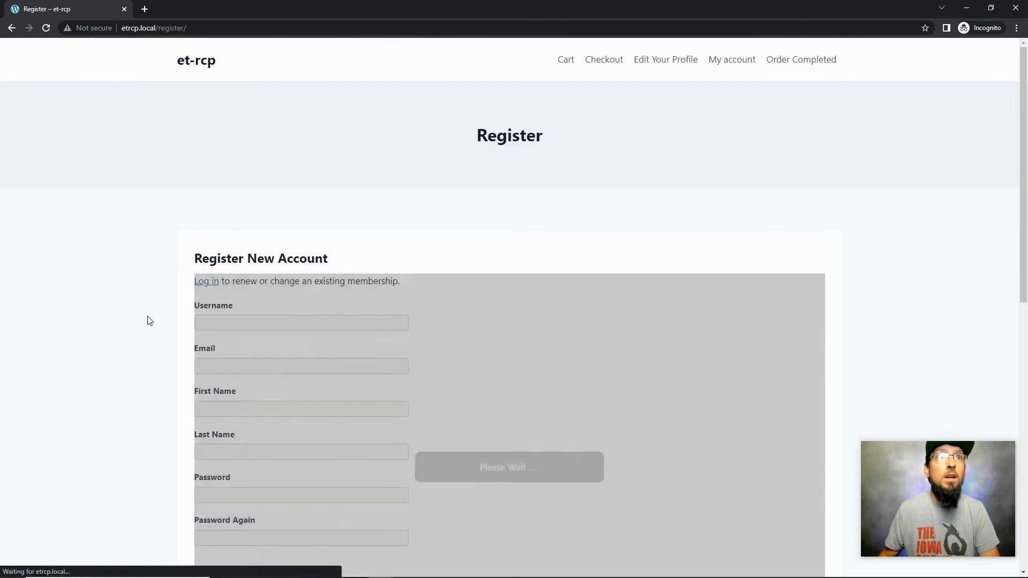
Fill in the username, pasted e-mail, first and last name 'test', and the account password
left_click(218, 320)
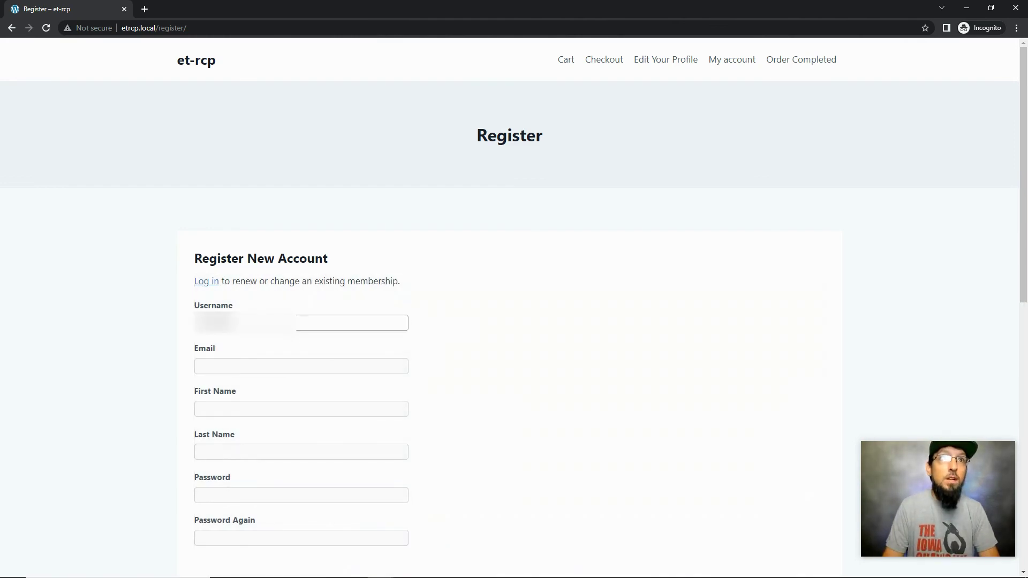
key("Tab")
key("ctrl+v")
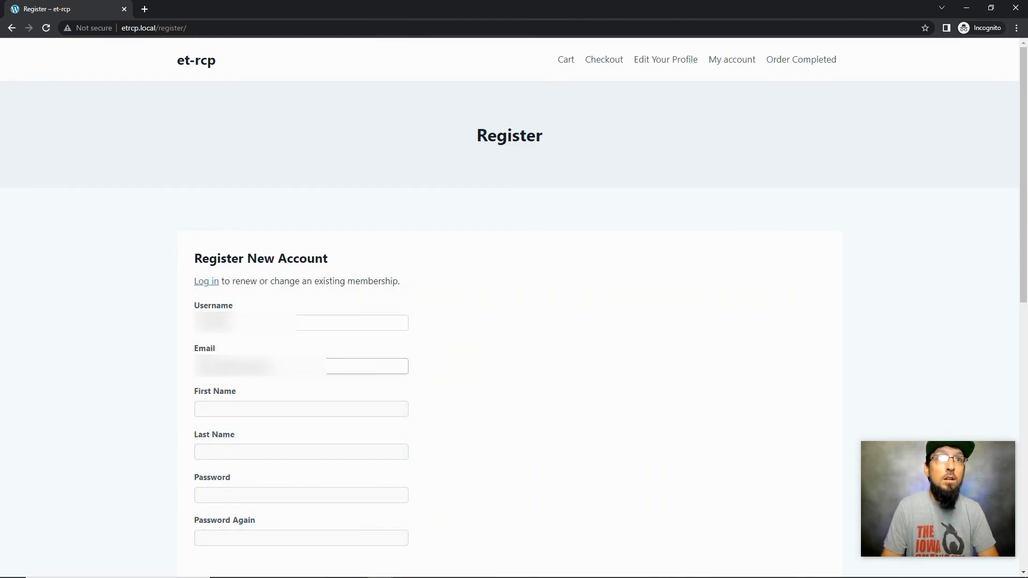
key("Tab")
type("test")
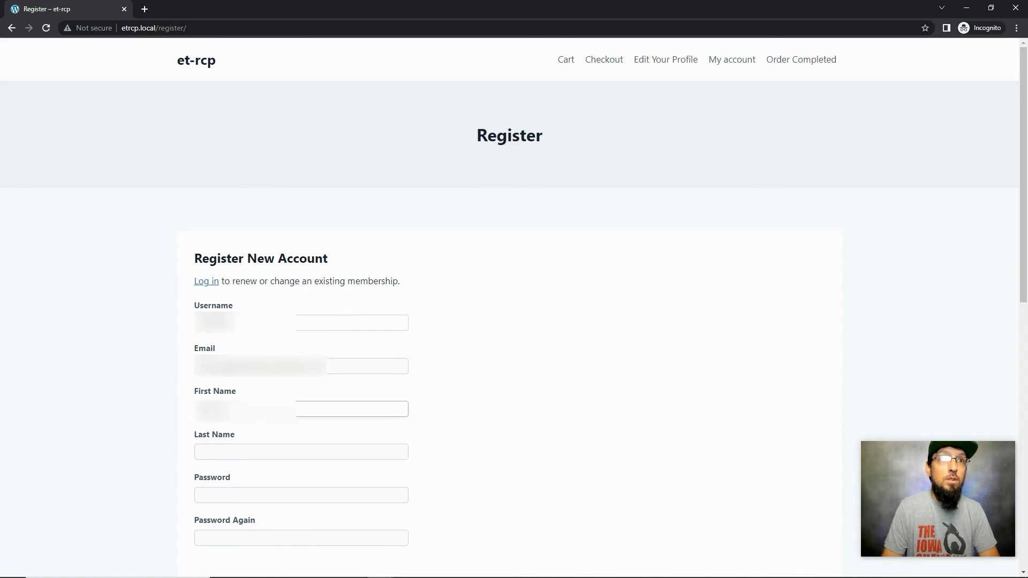
key("Tab")
type("test")
key("Tab")
type("password1")
key("Tab")
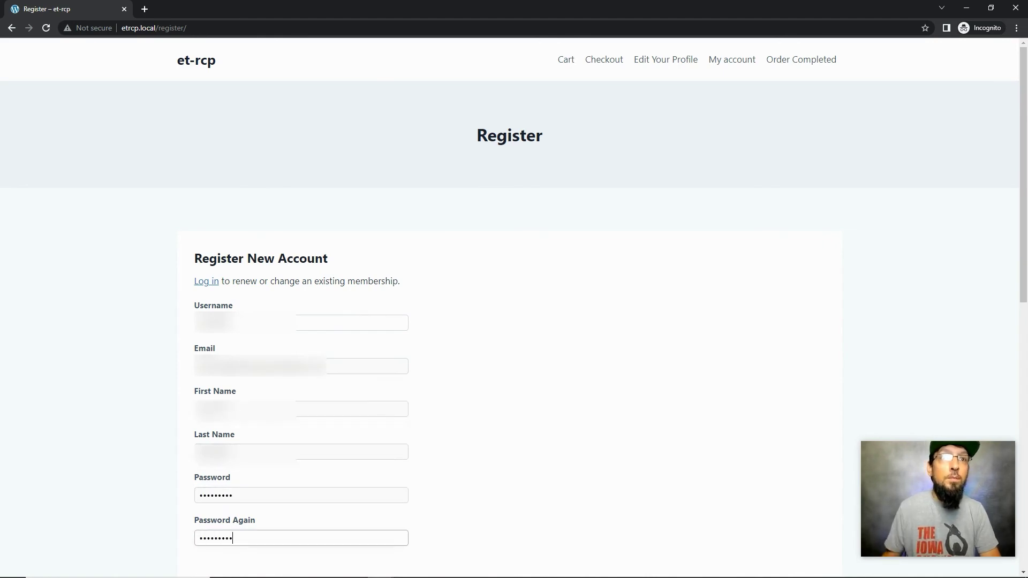
type("password1")
scroll(248, 317, "down", 5)
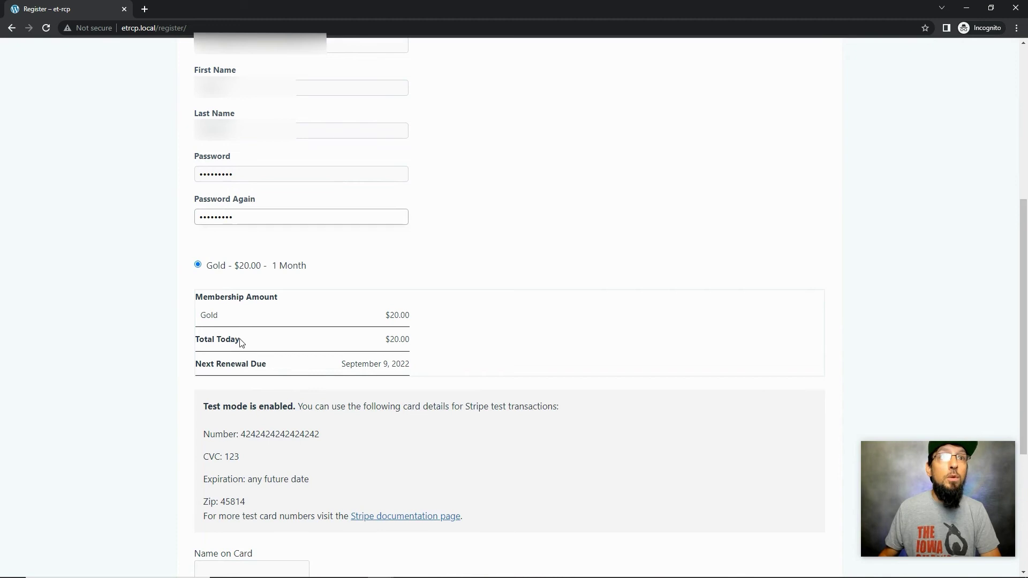
scroll(241, 343, "down", 4)
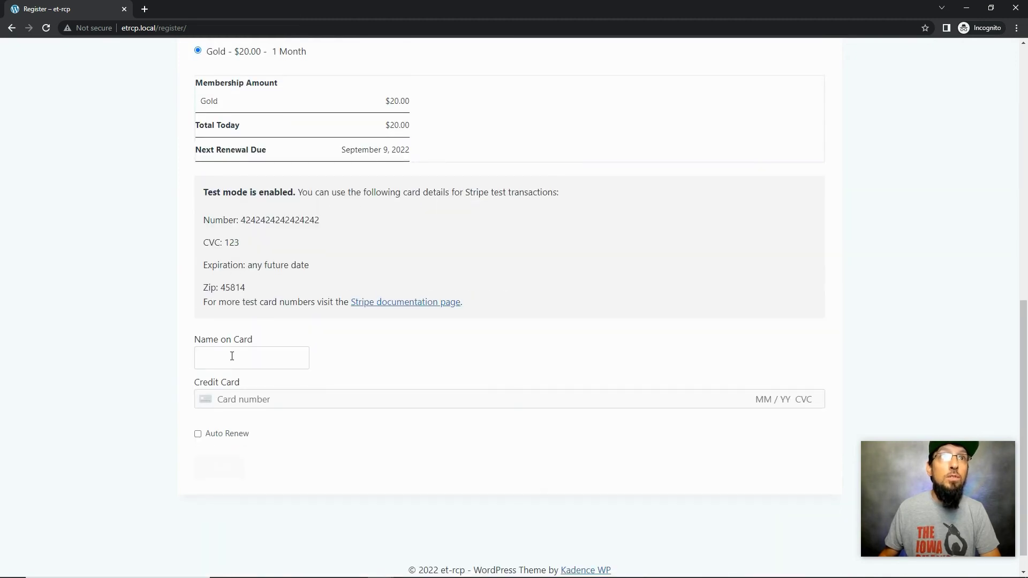
Enter the Stripe test card details and submit the Gold membership registration
left_click(232, 356)
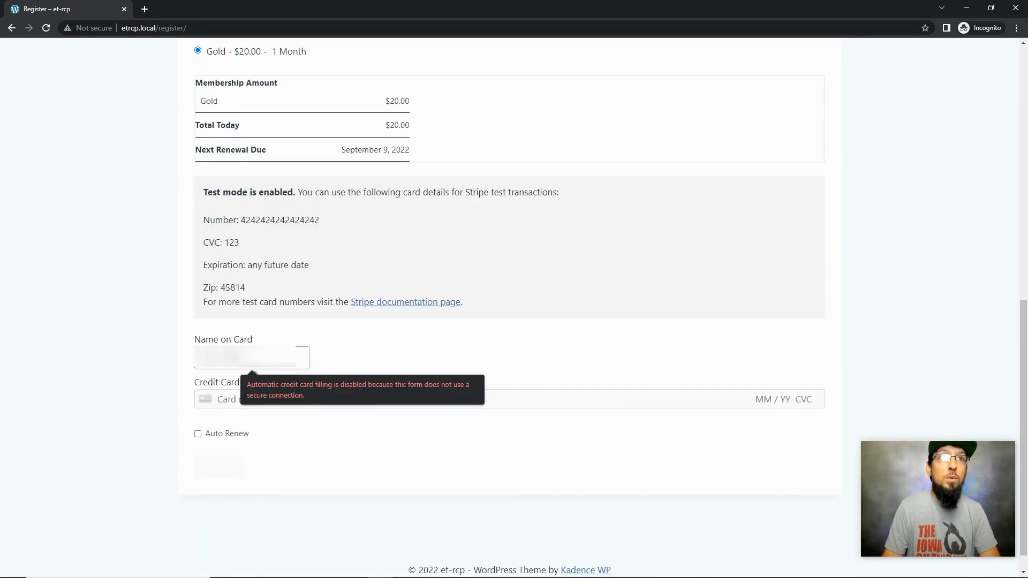
left_click(226, 399)
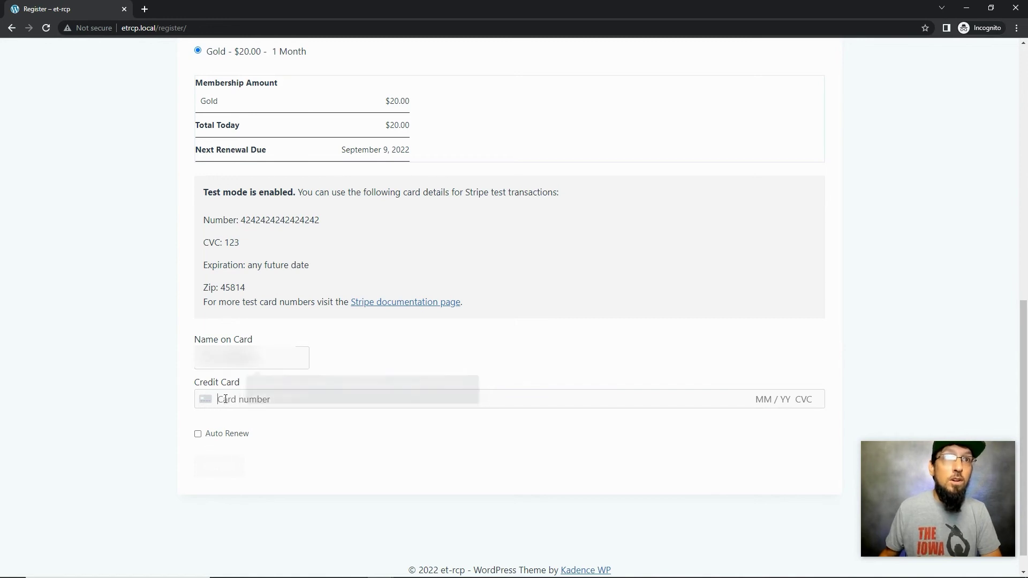
type("4242 4242 ")
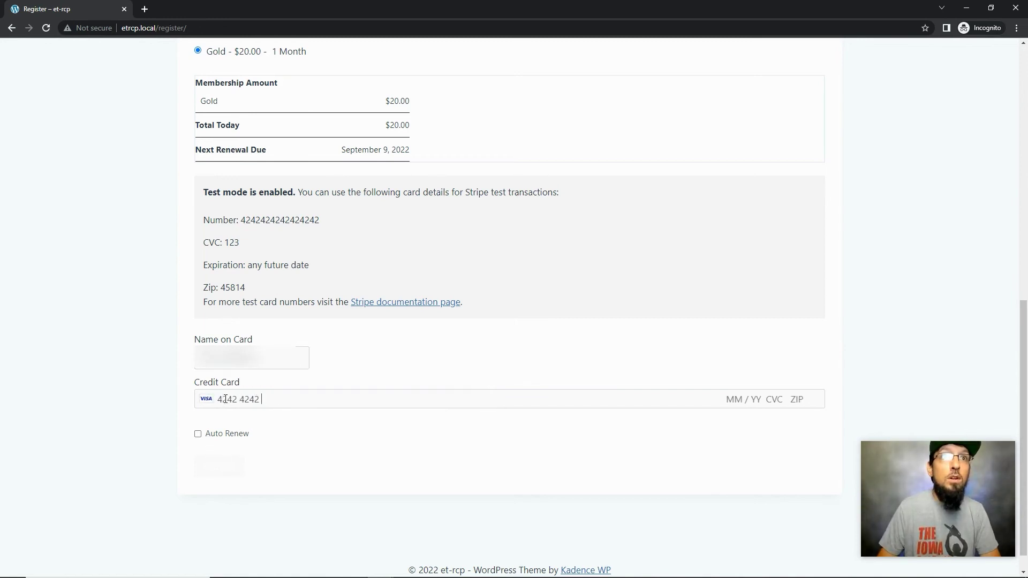
type("4242 4242 ")
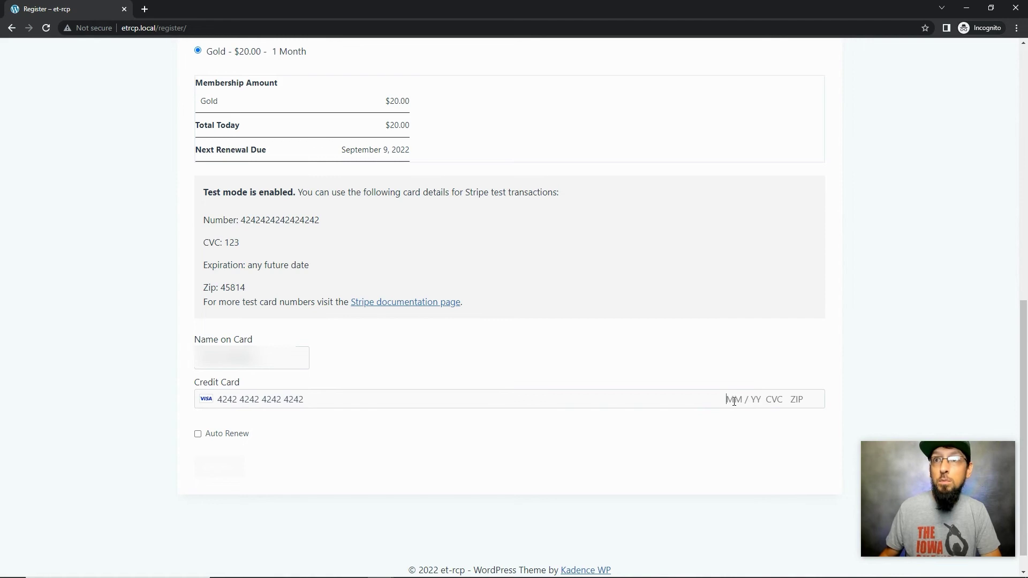
type("10 / ")
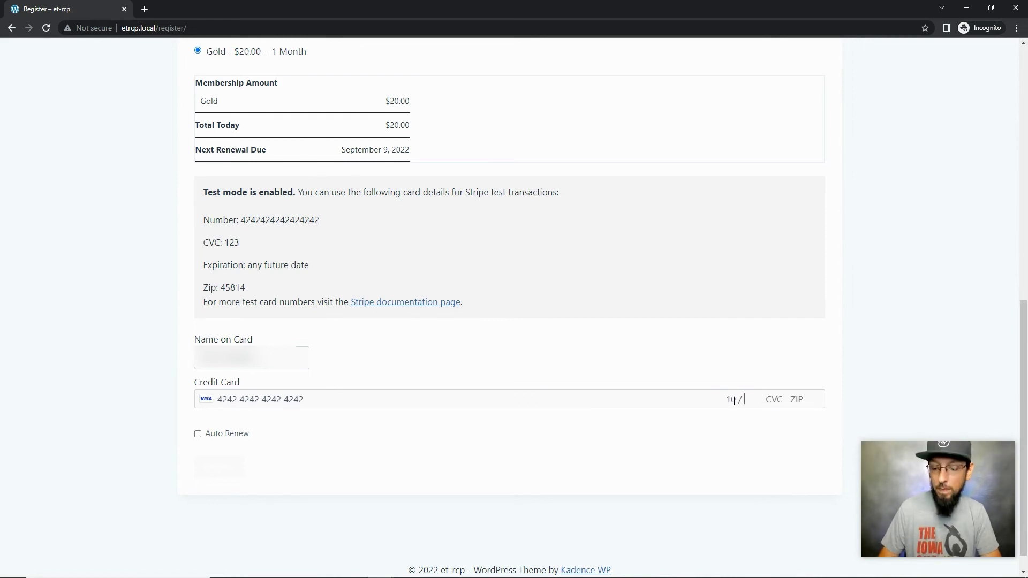
type("25 123 ")
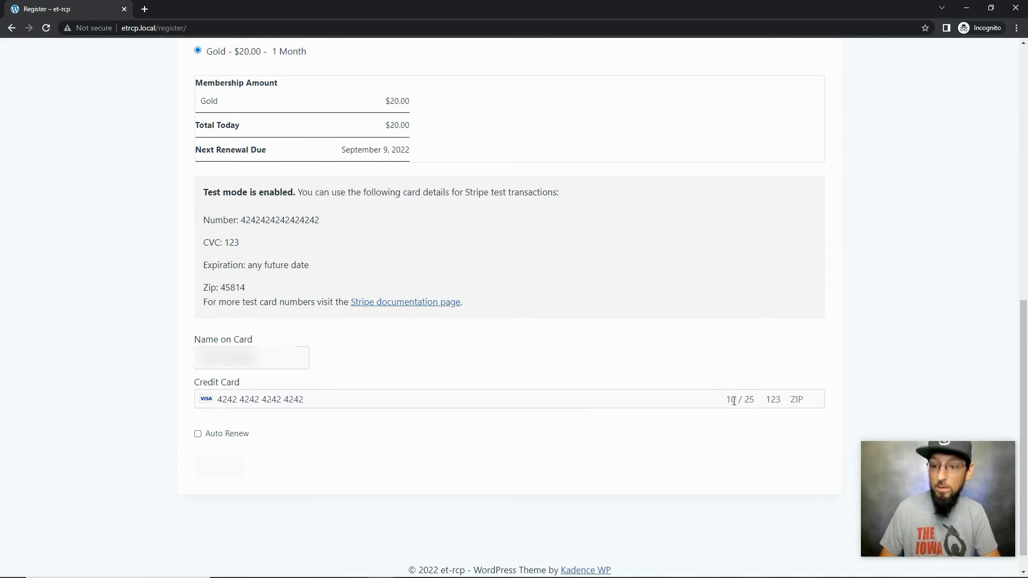
type("52405")
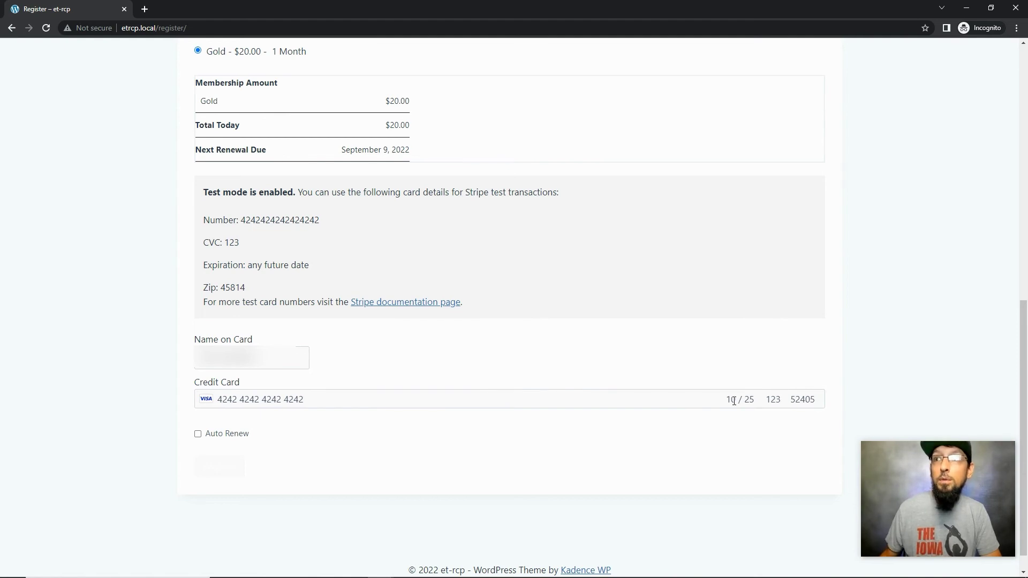
scroll(310, 443, "down", 1)
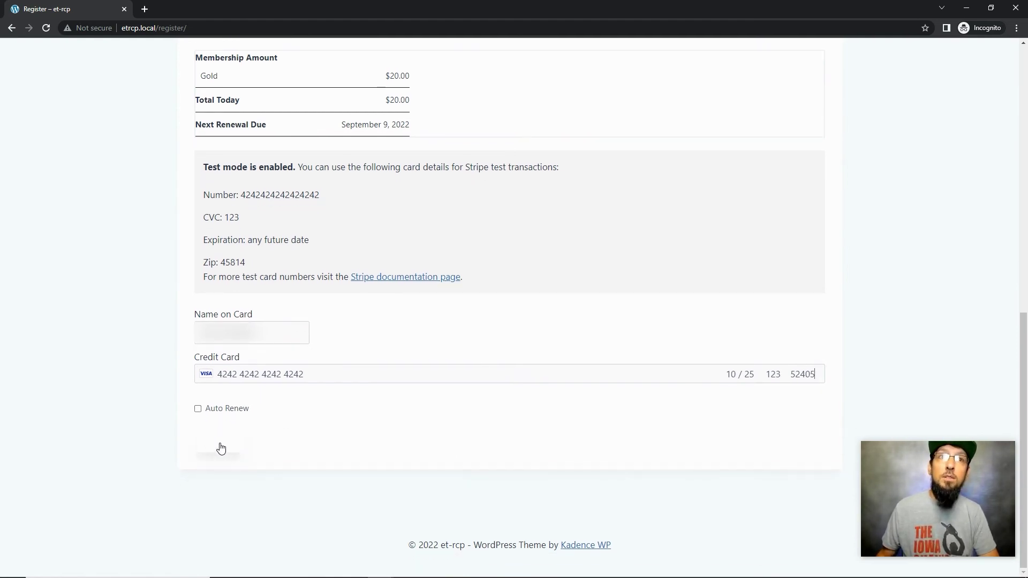
left_click(220, 448)
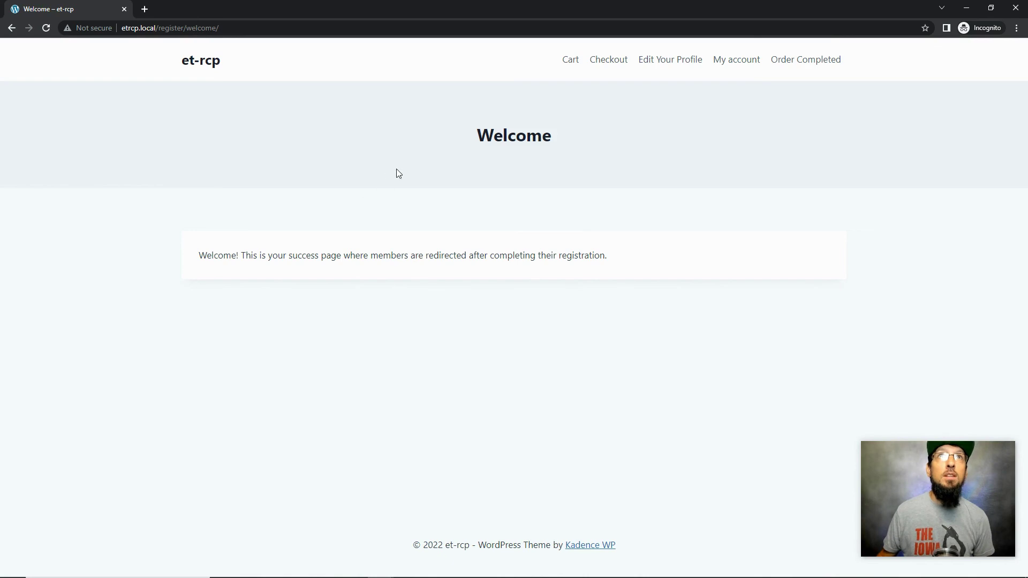
Go to etrcp.local/events and open the Members Only Ticket Demo event's tickets
left_click(159, 29)
type("etrcp.local/eve")
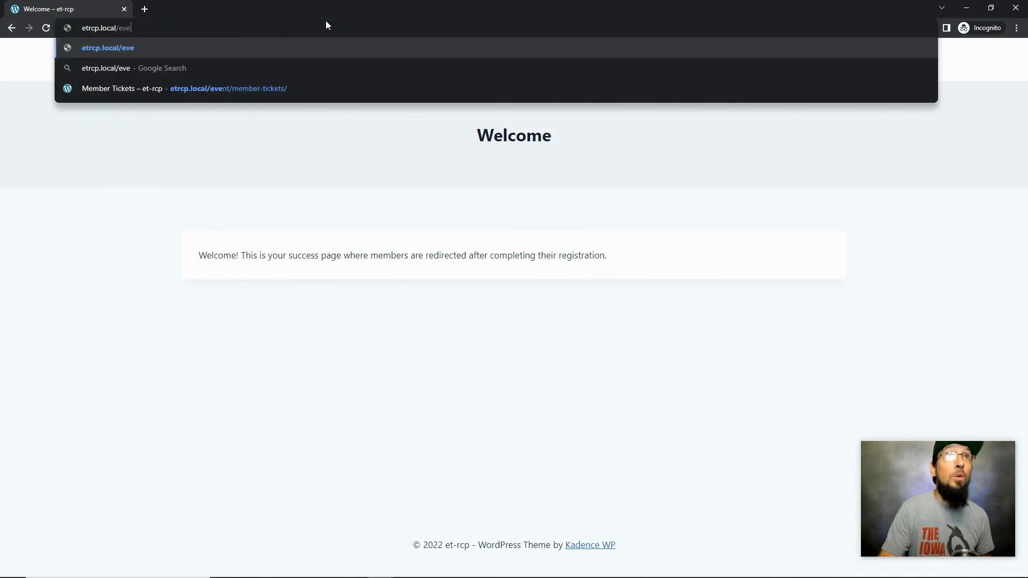
type("nts")
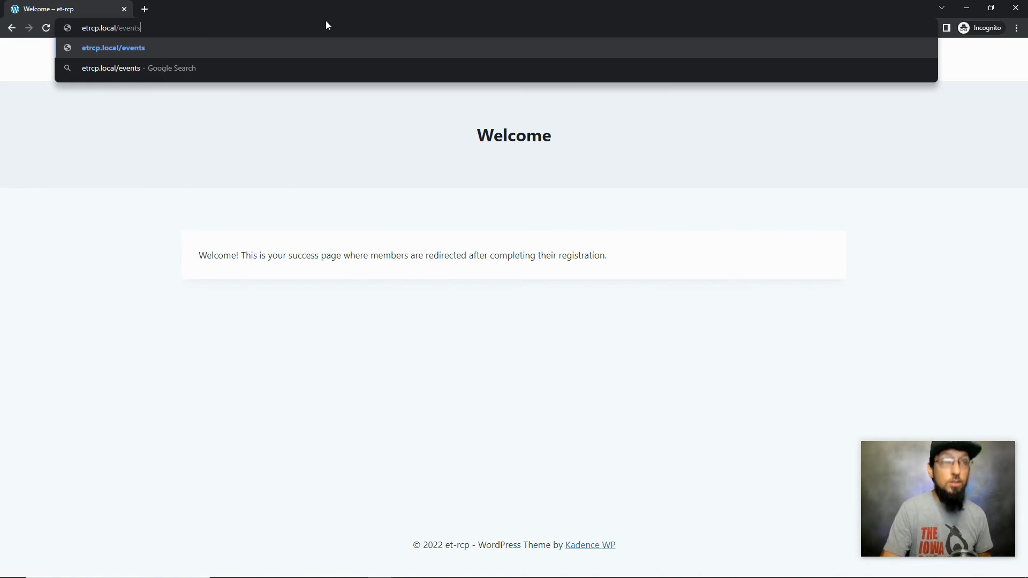
key("Return")
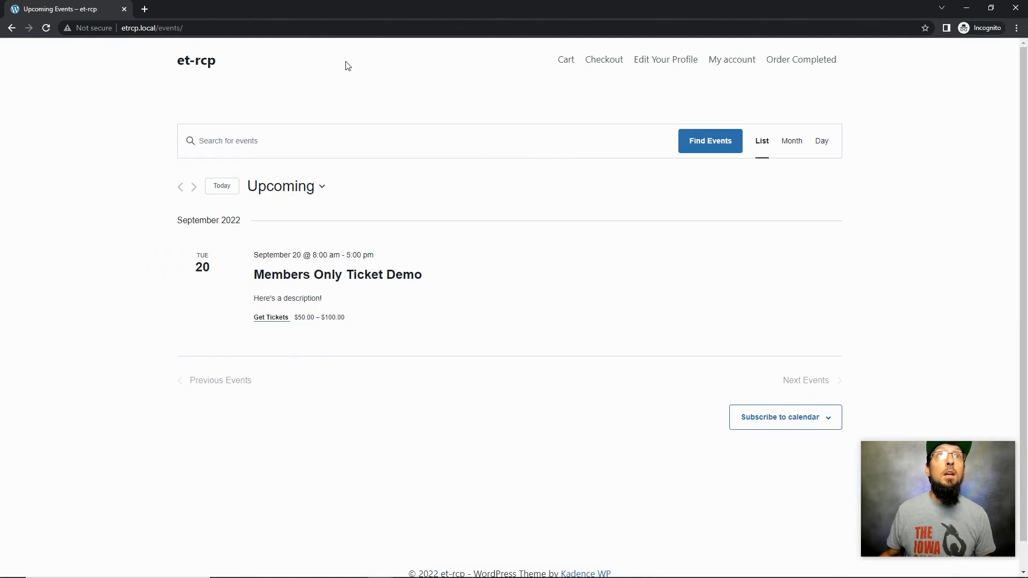
left_click(322, 276)
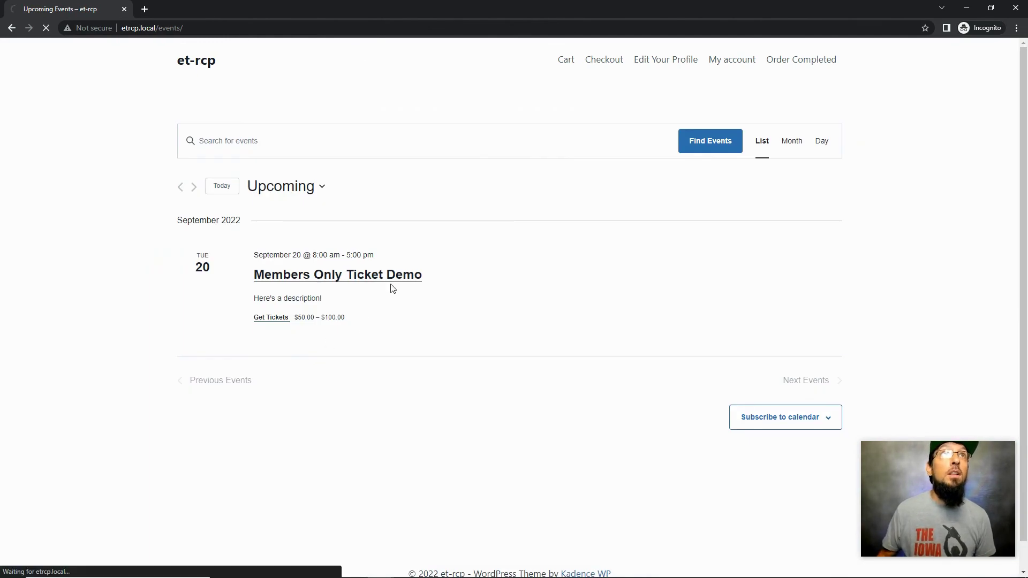
scroll(489, 409, "down", 4)
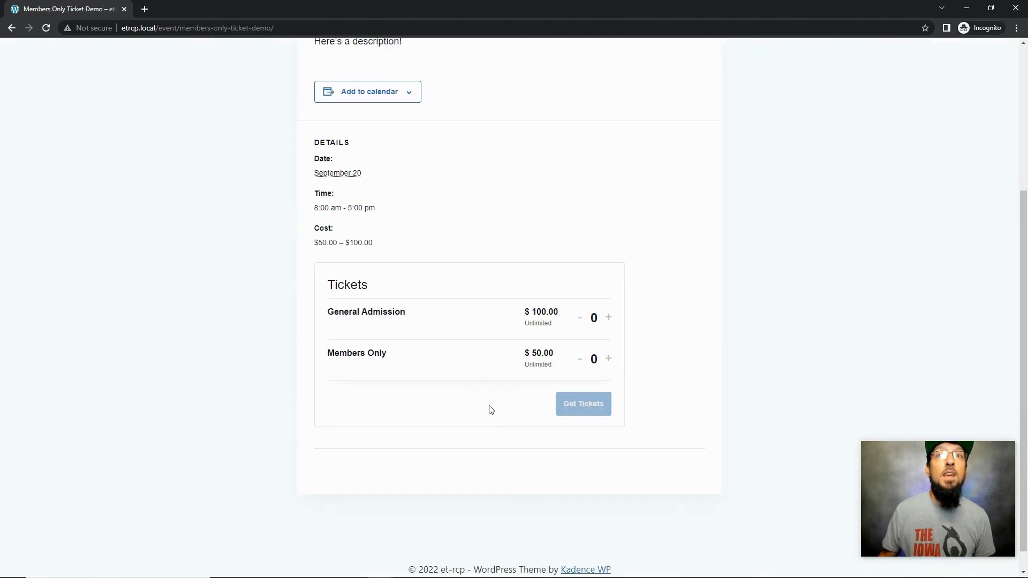